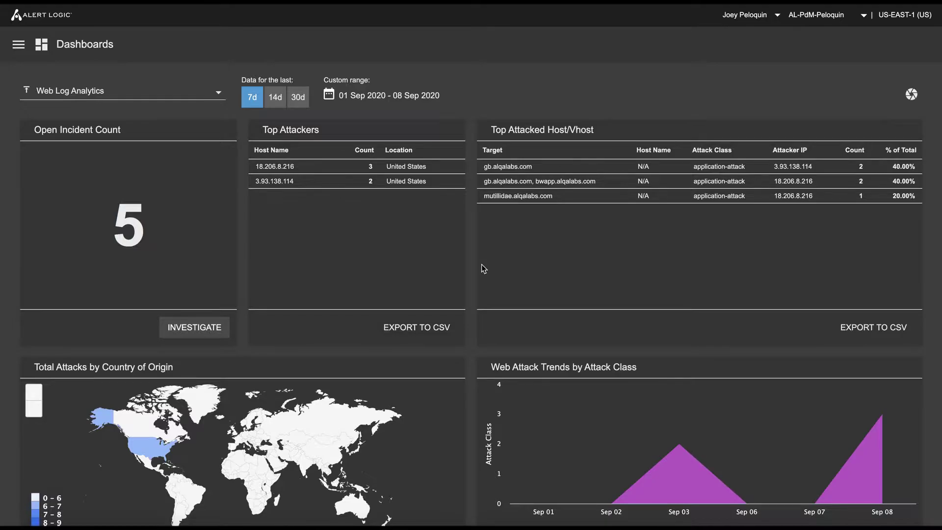
pyautogui.click(192, 95)
pyautogui.click(193, 96)
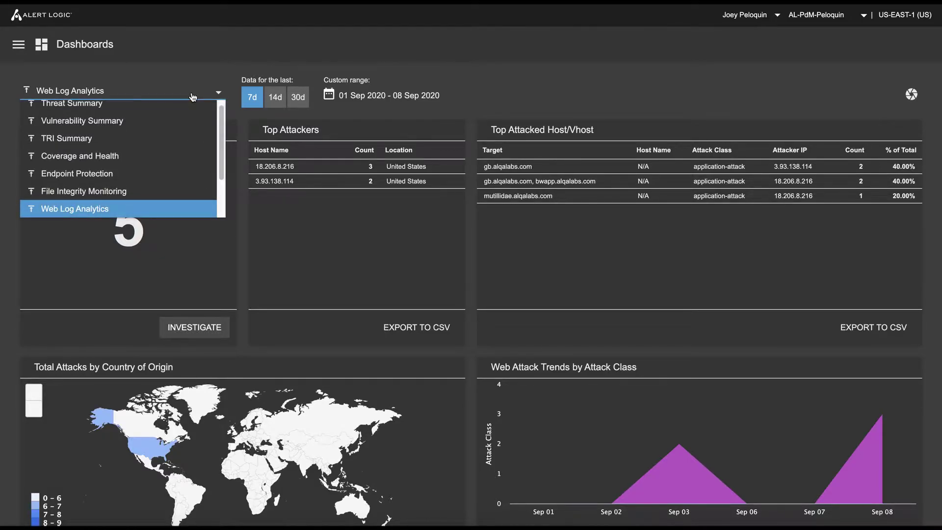
pyautogui.scroll(1, 122, 164)
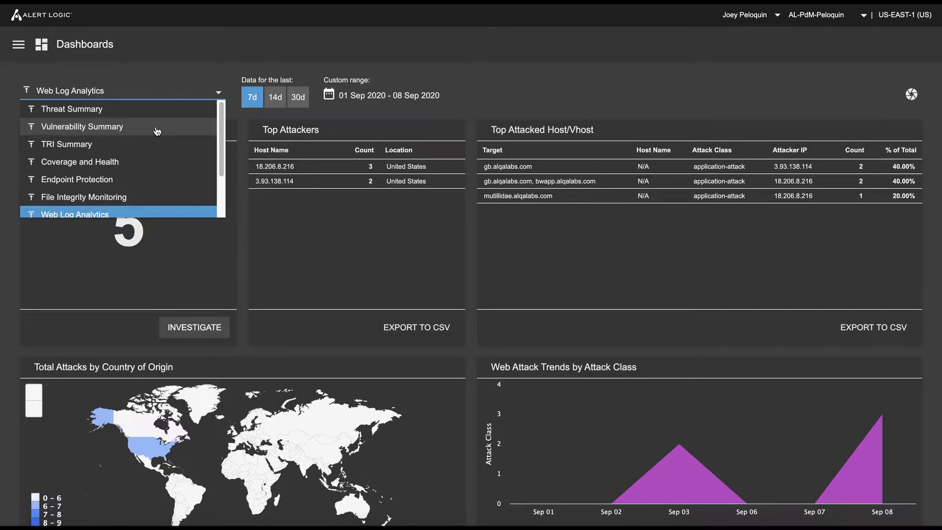
pyautogui.scroll(-2, 157, 131)
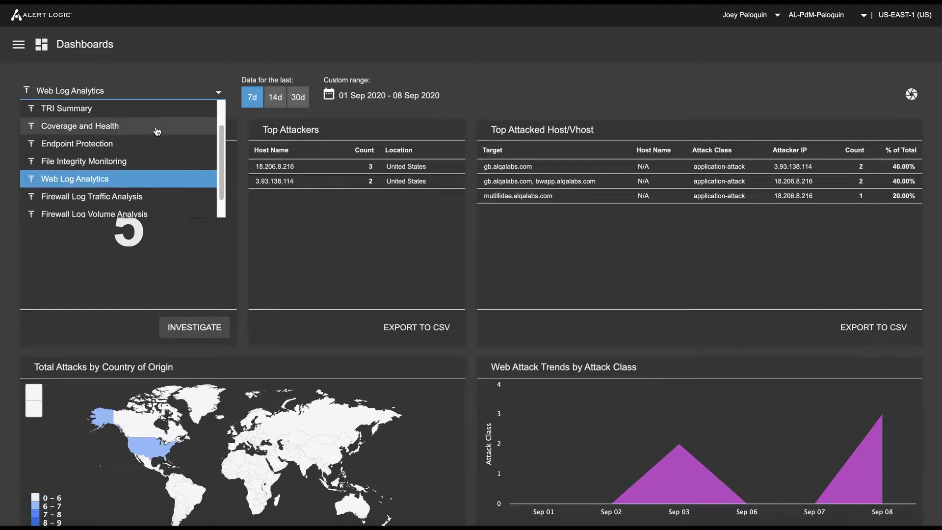
pyautogui.click(137, 185)
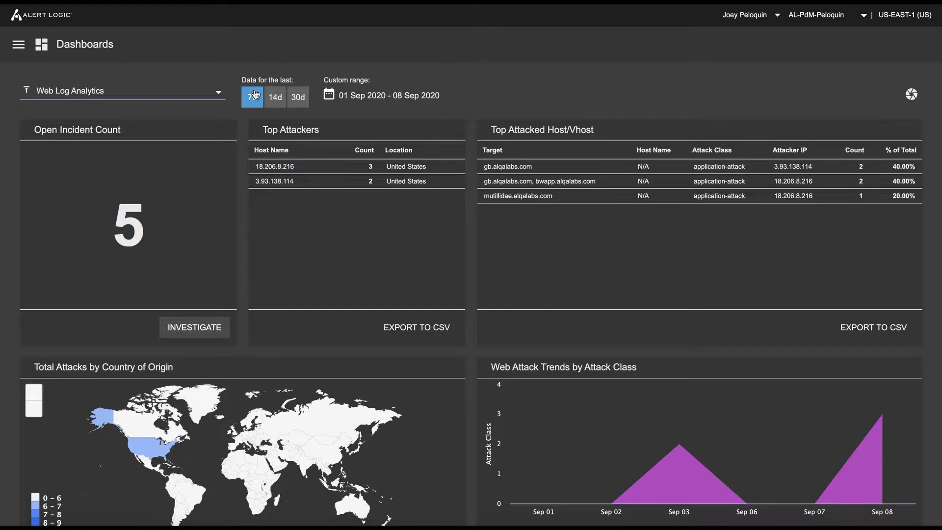
pyautogui.click(276, 97)
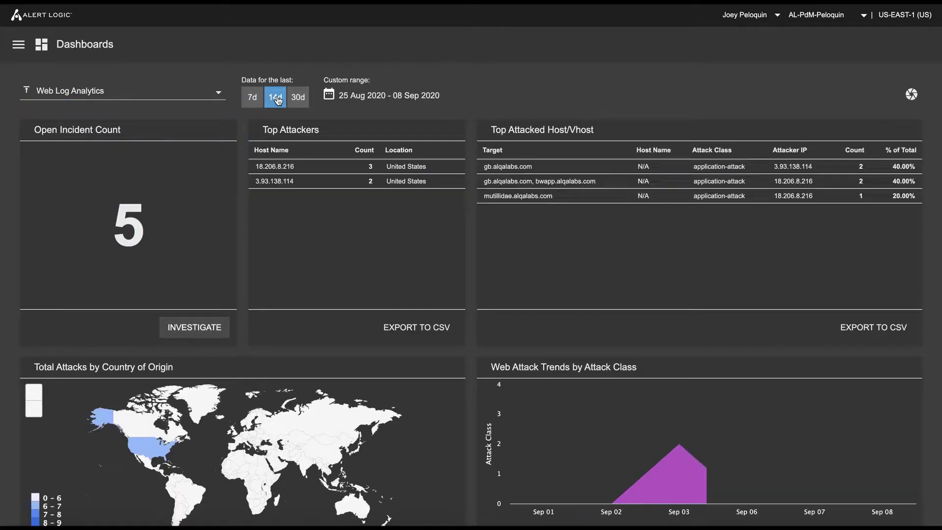
pyautogui.click(299, 99)
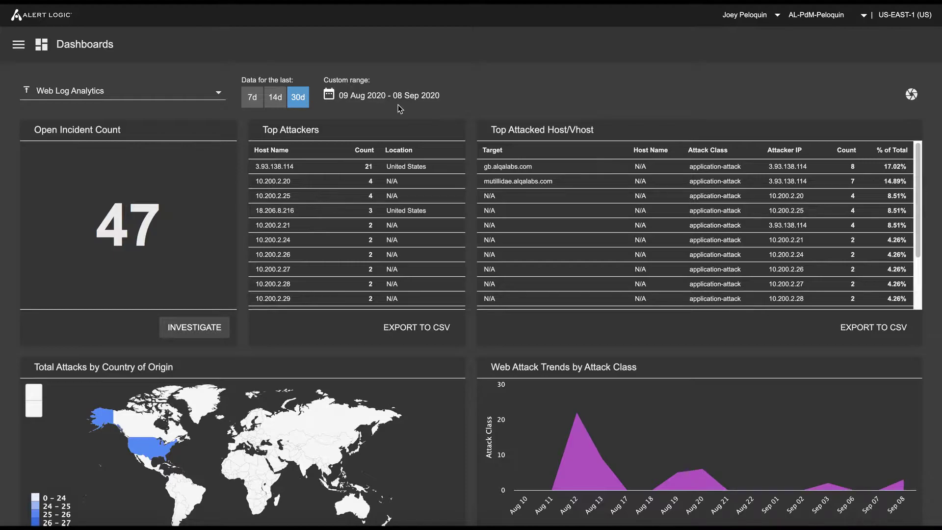
pyautogui.click(378, 95)
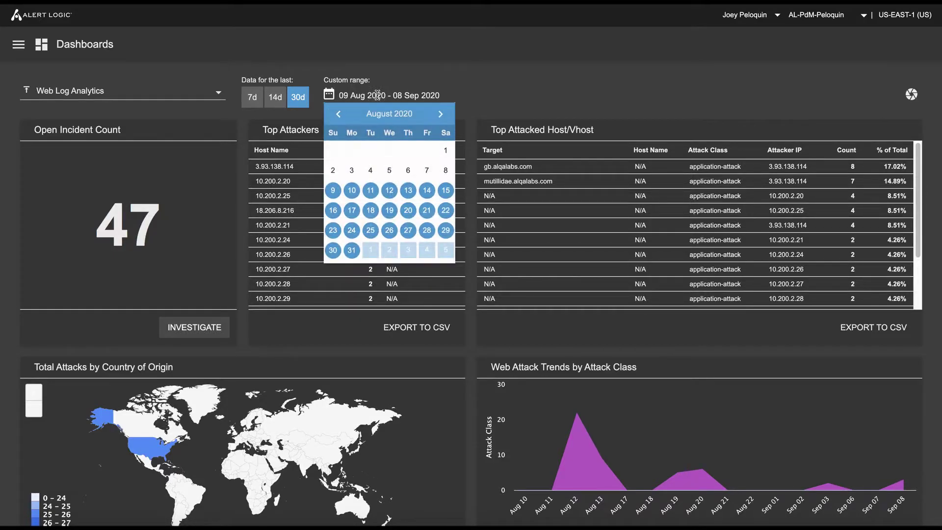
pyautogui.click(377, 96)
pyautogui.click(255, 98)
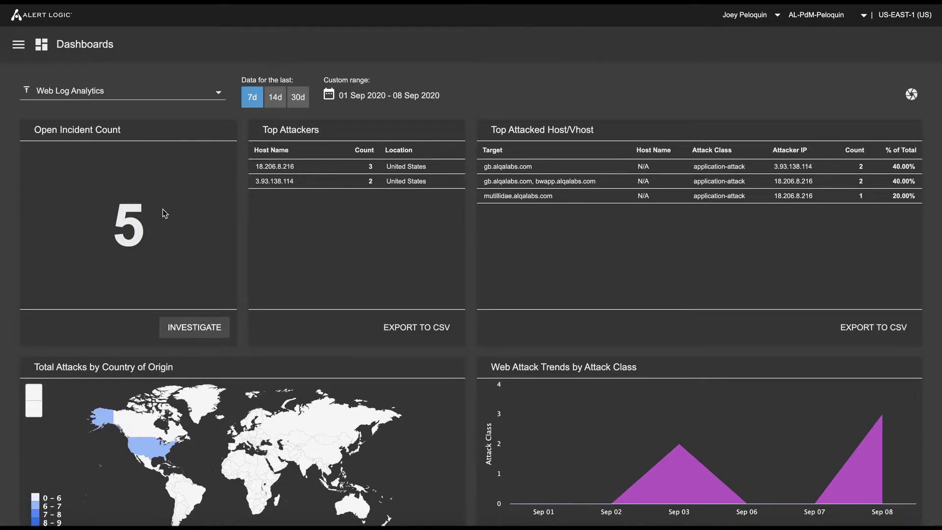
pyautogui.doubleClick(118, 222)
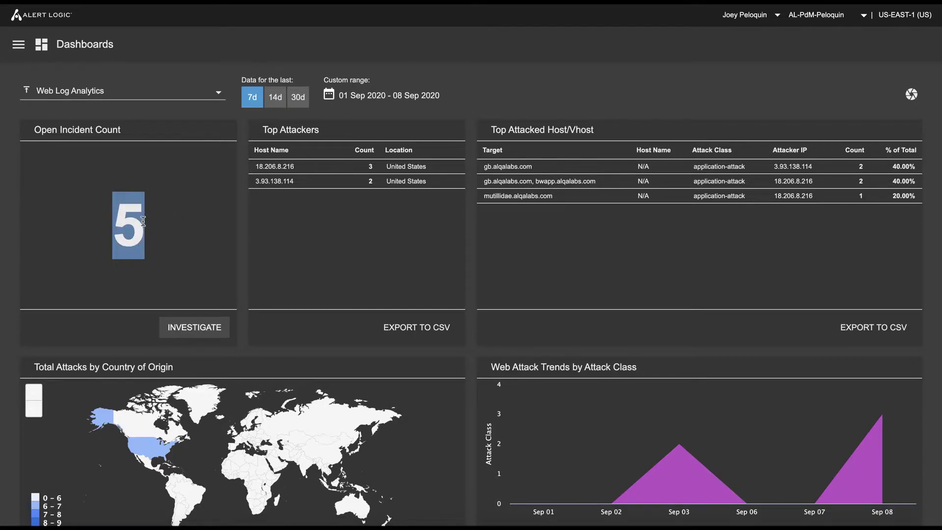
pyautogui.click(154, 225)
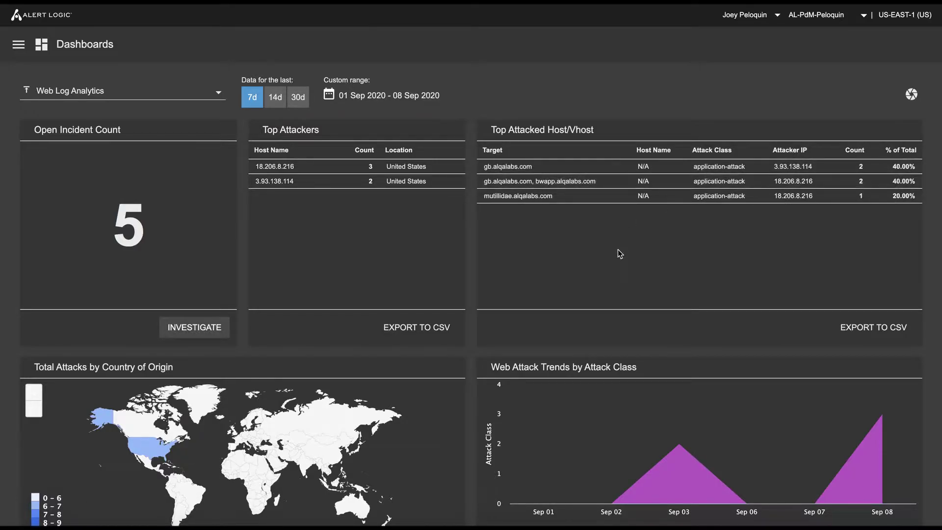
# Step: Scroll down to the Top Observations table showing code injection attacks from 18.206.8.216 on gb.alqalabs.com
pyautogui.scroll(-3, 617, 259)
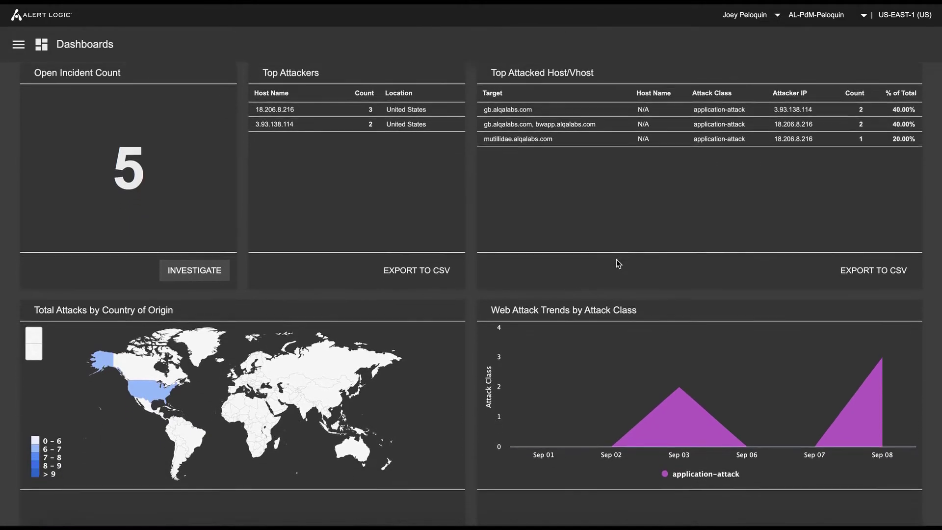
pyautogui.scroll(-4, 617, 259)
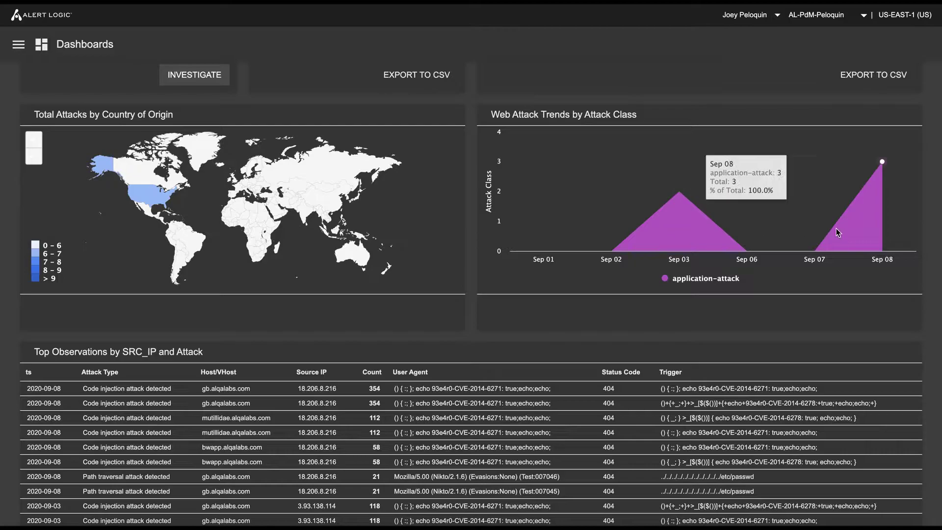
pyautogui.moveTo(839, 233)
pyautogui.moveTo(677, 192)
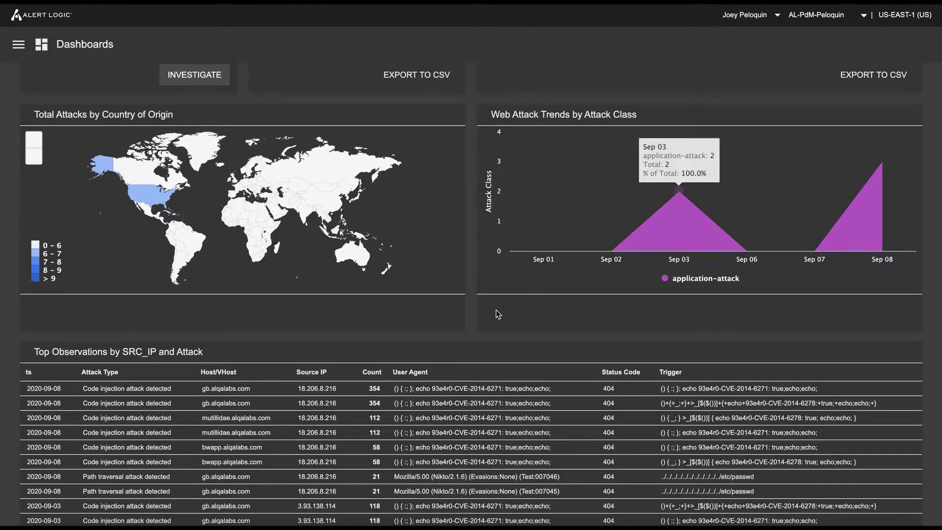
# Step: Scroll slightly further so the path traversal rows and the EXPORT TO CSV button show
pyautogui.scroll(-2, 471, 312)
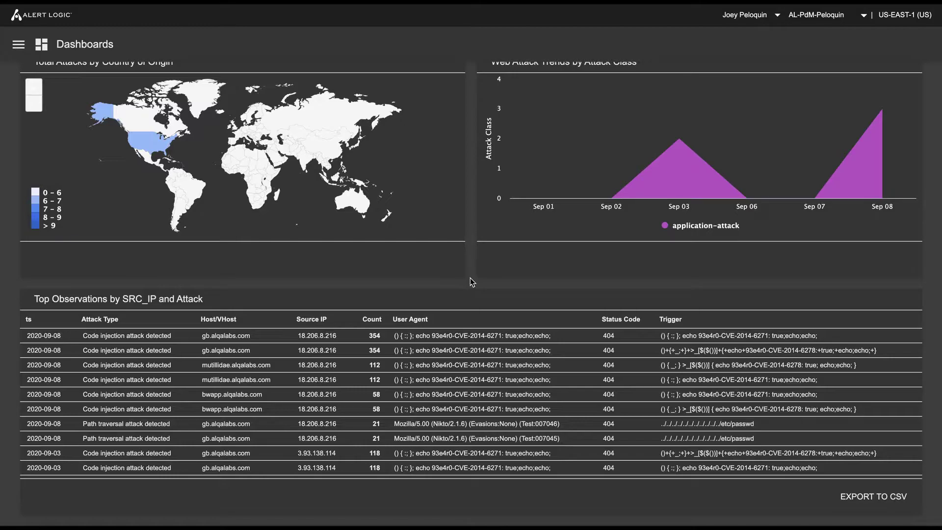
# Step: Scroll back to the top and use INVESTIGATE under Open Incident Count to list the 5 open incidents
pyautogui.scroll(10, 470, 282)
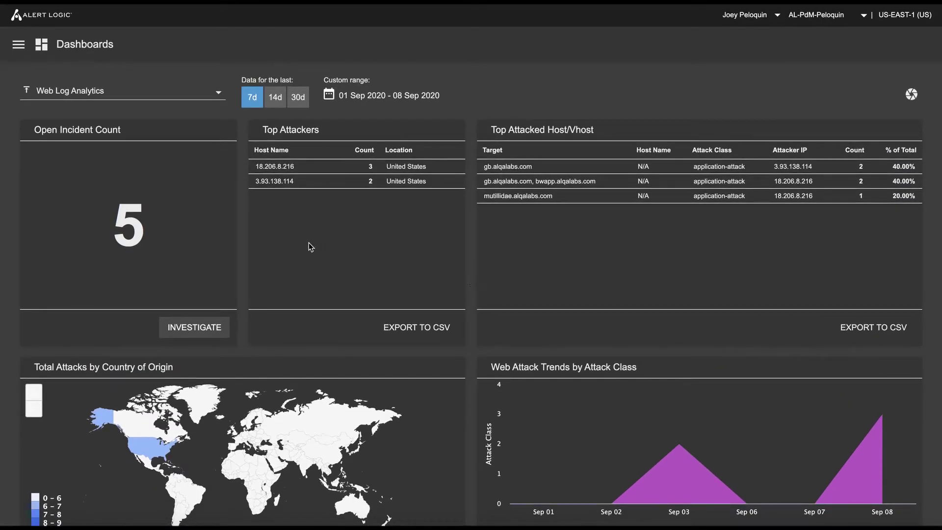
pyautogui.click(189, 327)
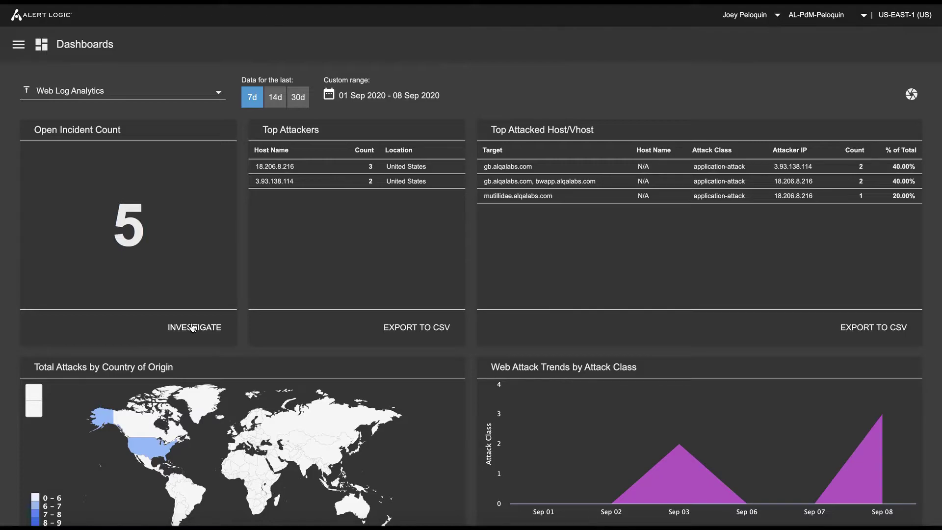
pyautogui.click(193, 327)
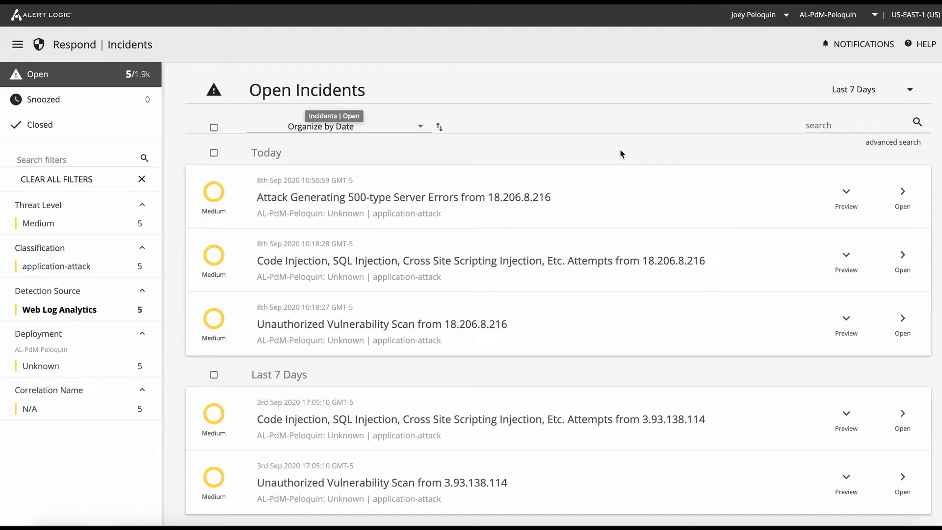
pyautogui.click(911, 90)
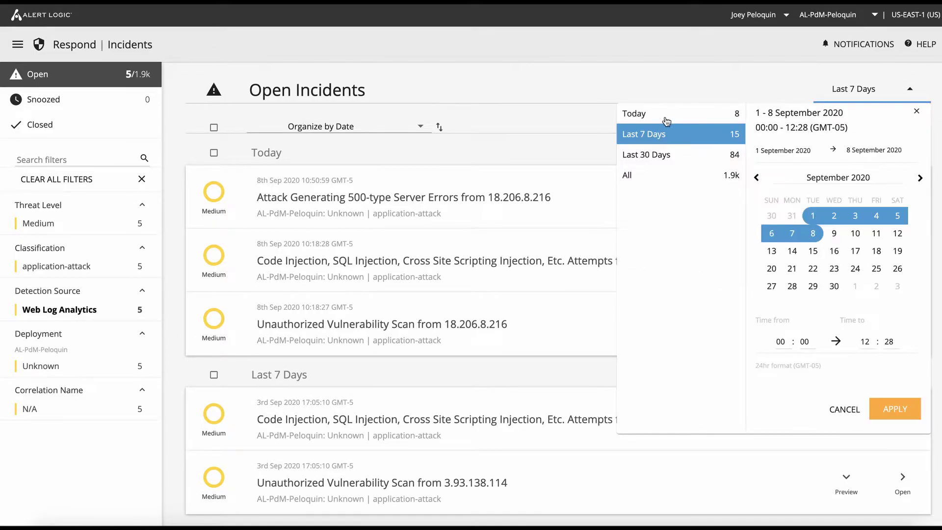
pyautogui.click(647, 130)
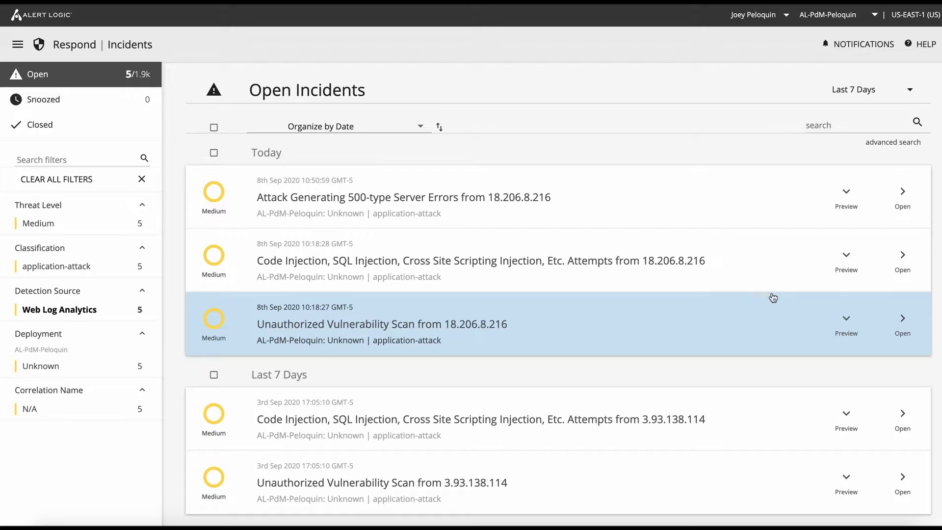
pyautogui.click(904, 257)
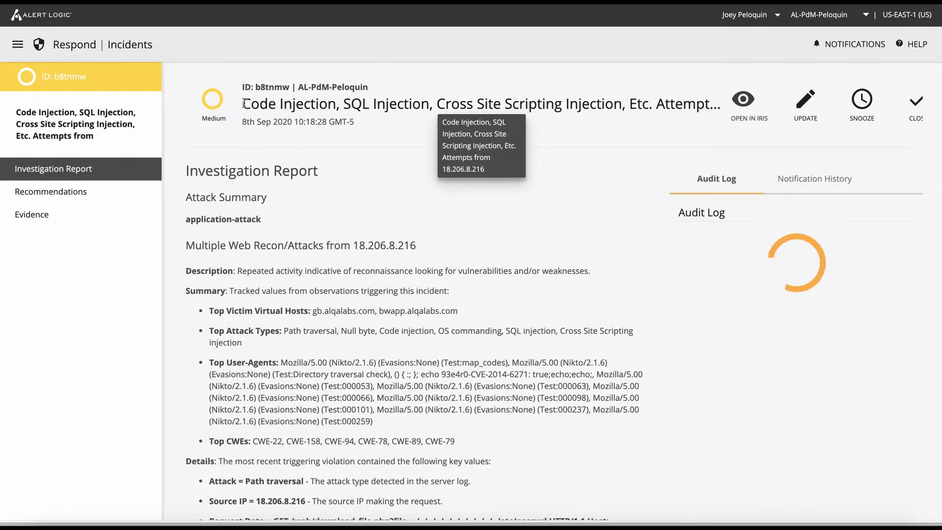
pyautogui.moveTo(243, 105); pyautogui.dragTo(553, 105)
pyautogui.click(495, 158)
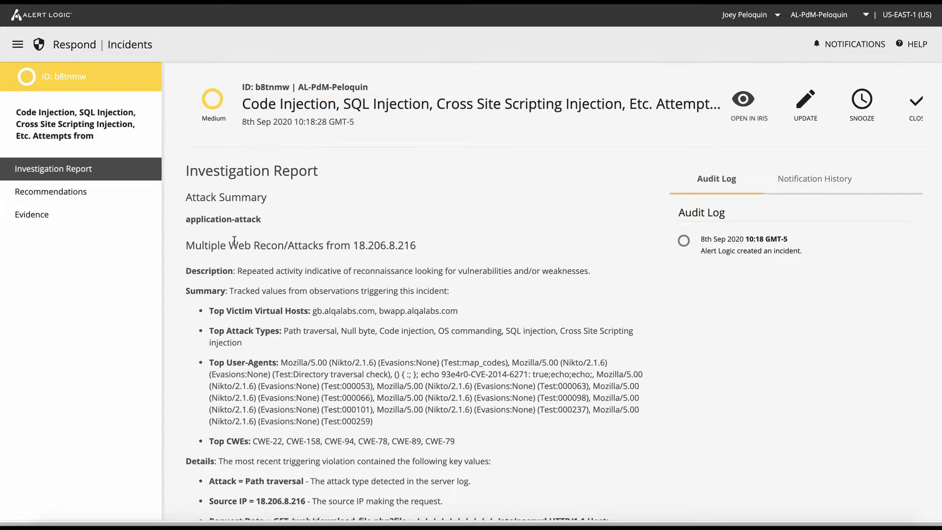
pyautogui.moveTo(228, 245); pyautogui.dragTo(284, 245)
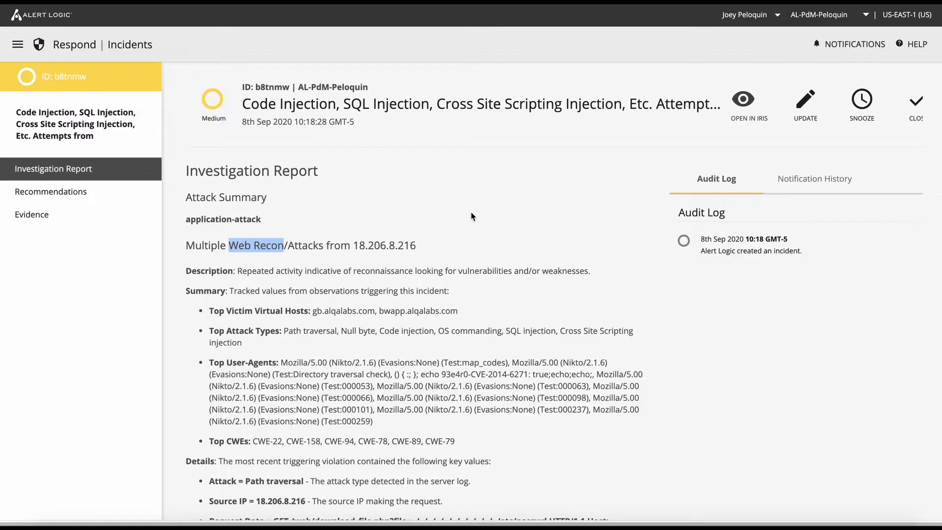
pyautogui.click(233, 247)
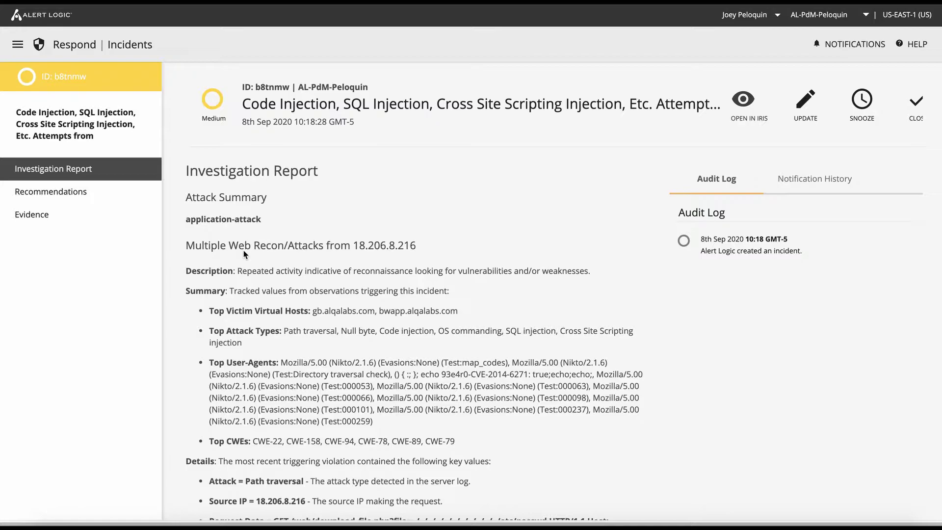
pyautogui.moveTo(229, 245); pyautogui.dragTo(323, 244)
pyautogui.scroll(-2, 530, 319)
pyautogui.scroll(-2, 530, 319)
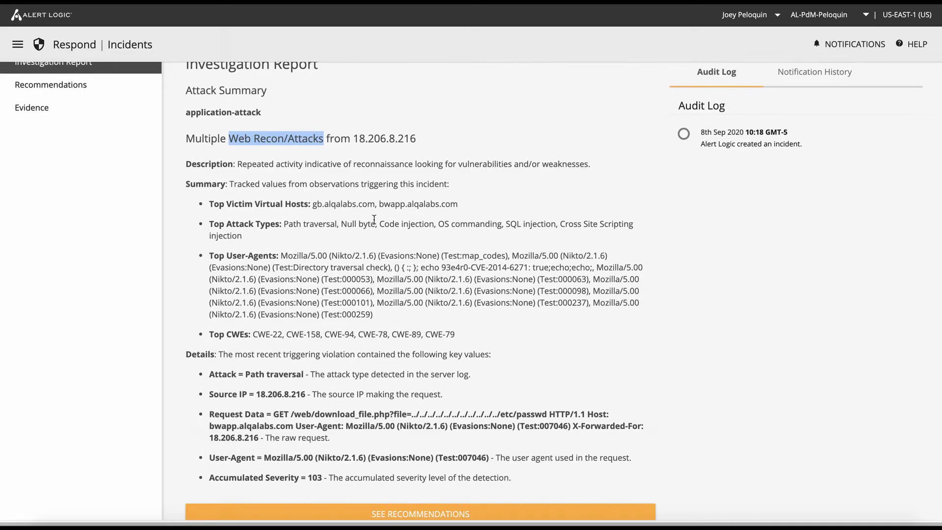
pyautogui.moveTo(324, 204); pyautogui.dragTo(474, 212)
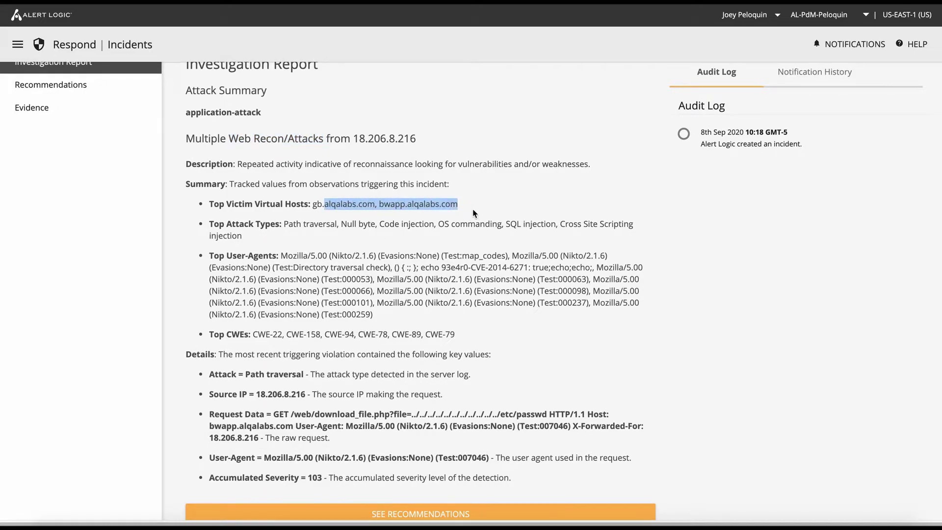
pyautogui.click(472, 209)
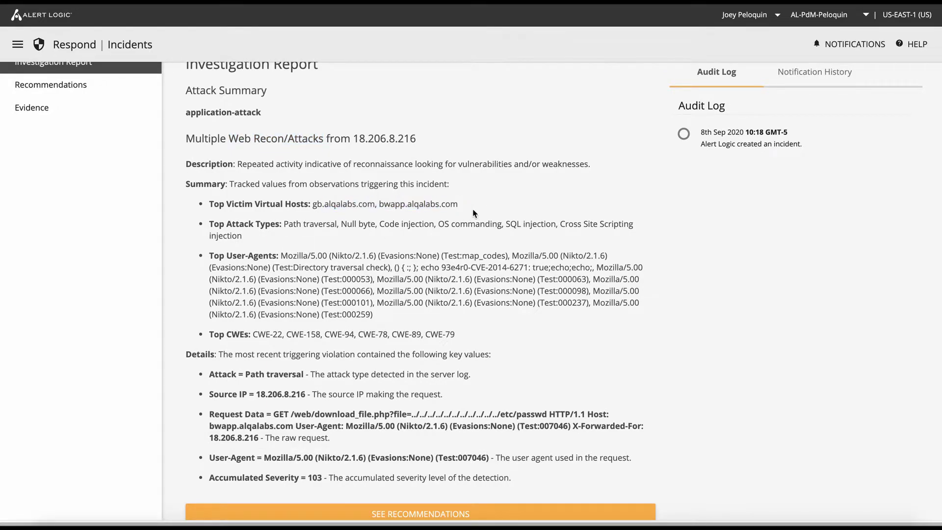
pyautogui.moveTo(253, 334); pyautogui.dragTo(476, 329)
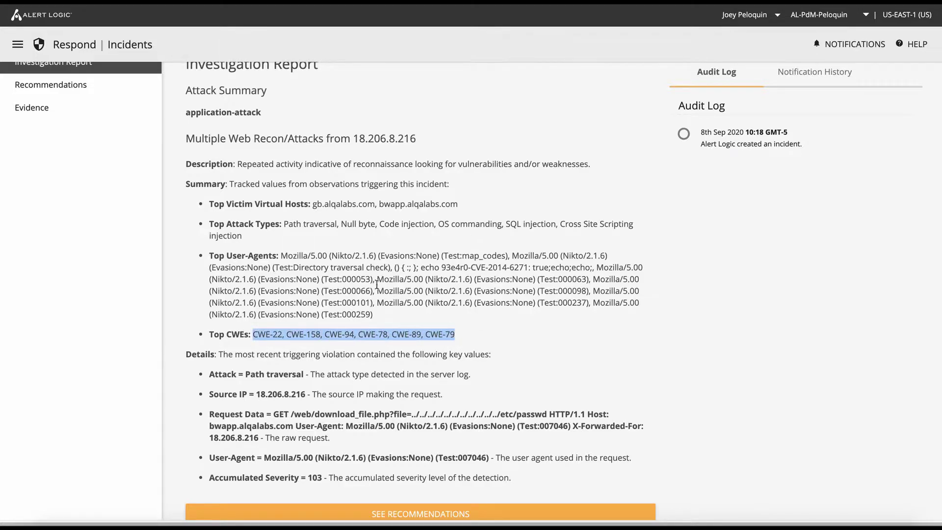
pyautogui.moveTo(281, 256); pyautogui.dragTo(343, 257)
pyautogui.doubleClick(342, 256)
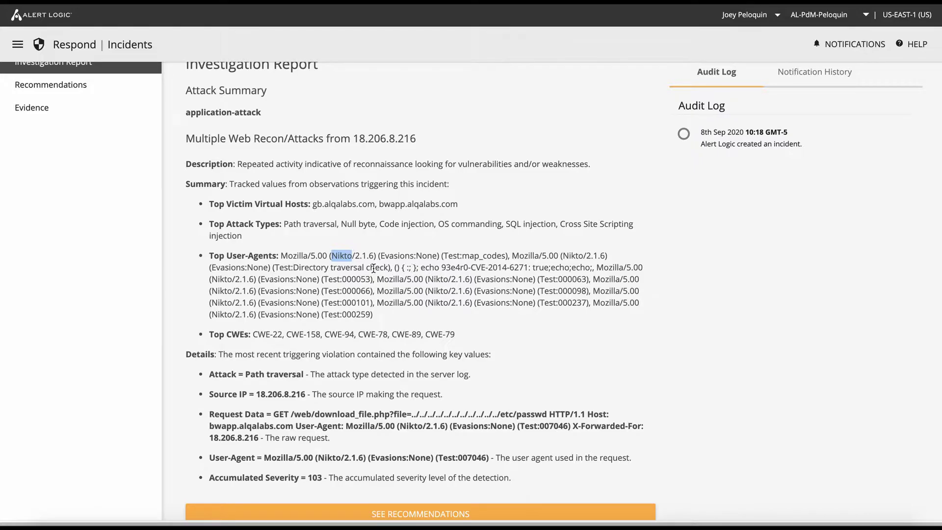
pyautogui.click(333, 255)
pyautogui.moveTo(333, 255); pyautogui.dragTo(435, 255)
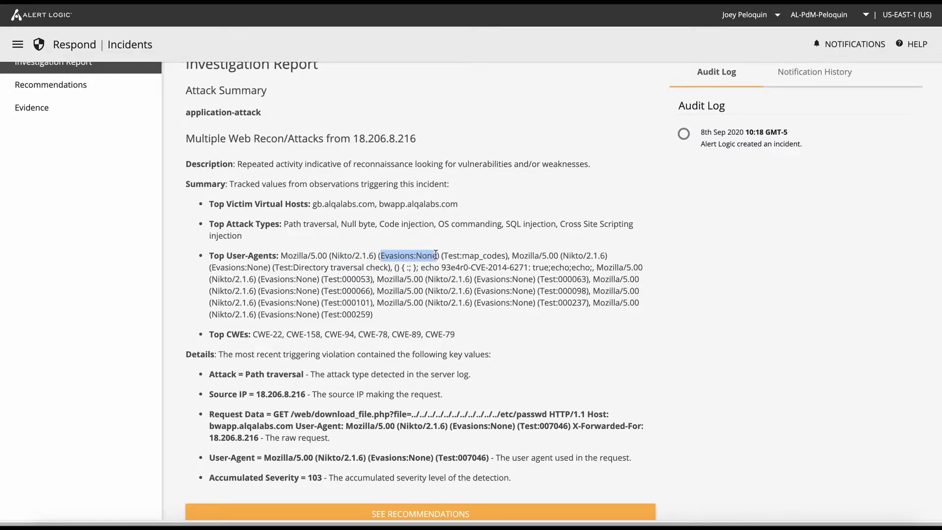
pyautogui.click(479, 256)
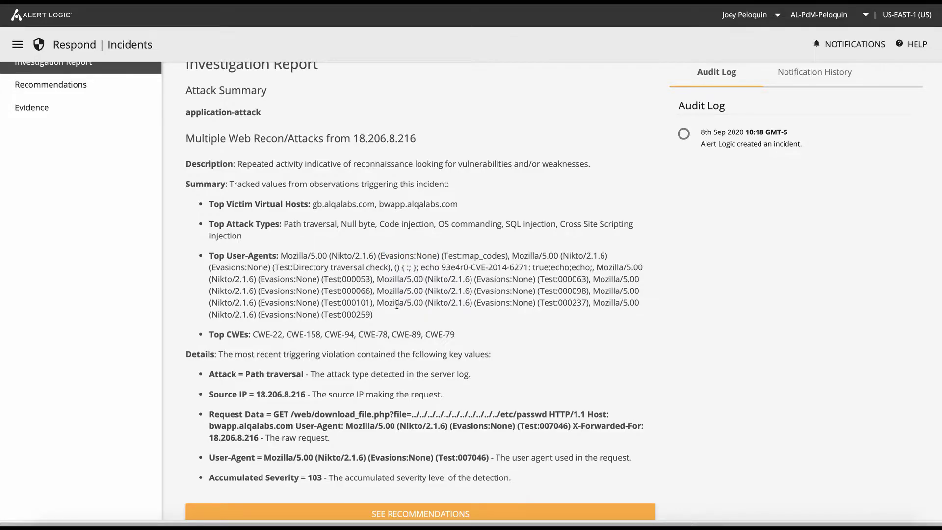
pyautogui.click(325, 279)
pyautogui.moveTo(325, 278); pyautogui.dragTo(371, 278)
pyautogui.click(407, 315)
pyautogui.scroll(-3, 487, 293)
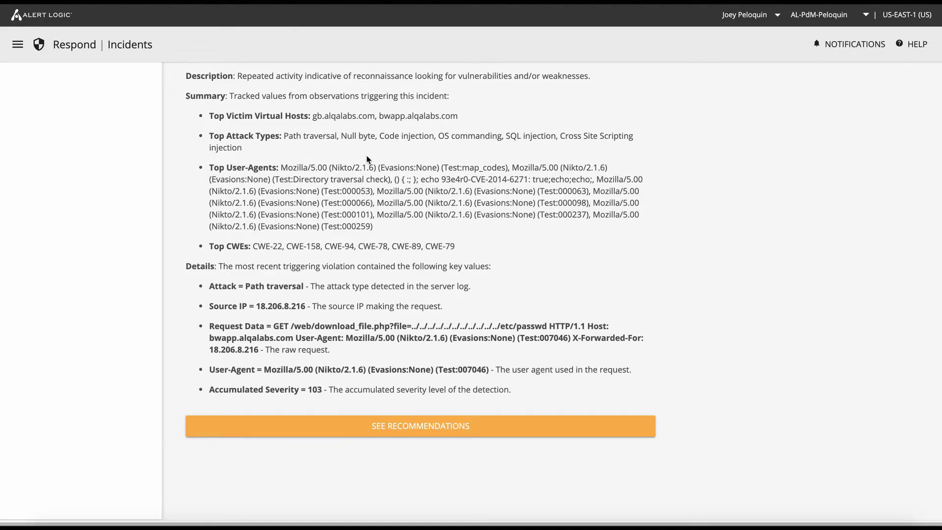
pyautogui.moveTo(284, 136); pyautogui.dragTo(338, 138)
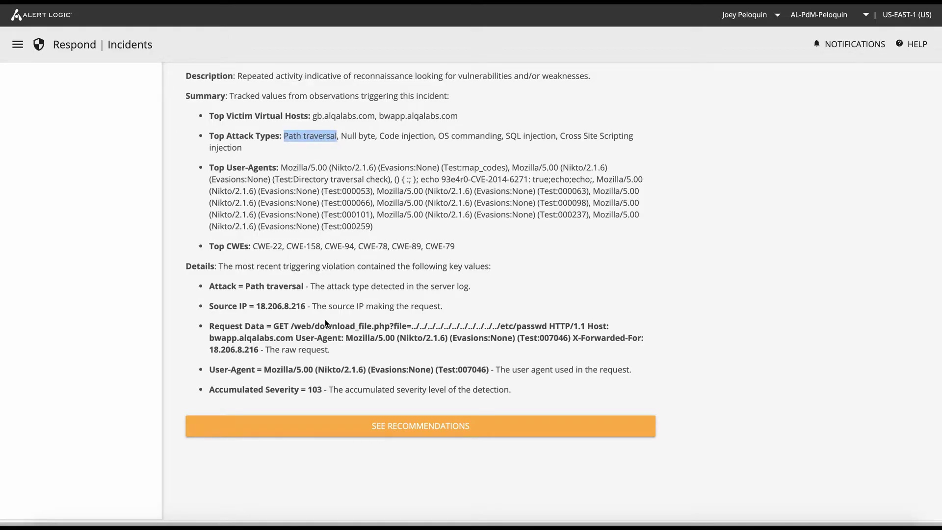
pyautogui.click(278, 306)
pyautogui.doubleClick(278, 307)
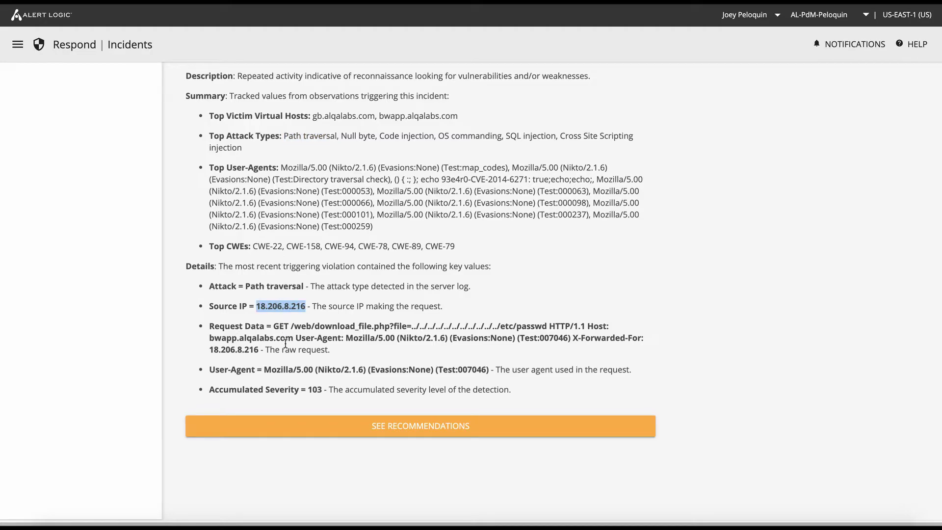
pyautogui.moveTo(274, 325); pyautogui.dragTo(260, 351)
pyautogui.click(408, 327)
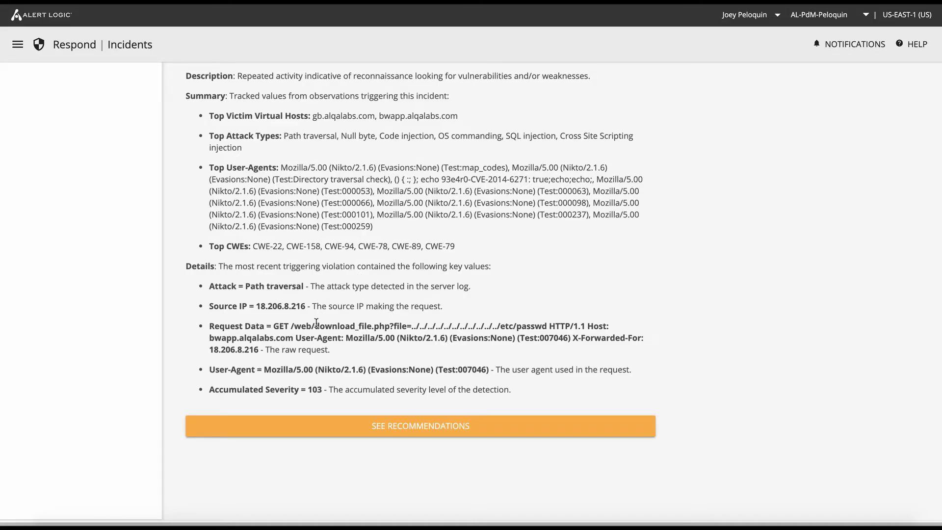
pyautogui.scroll(4, 317, 322)
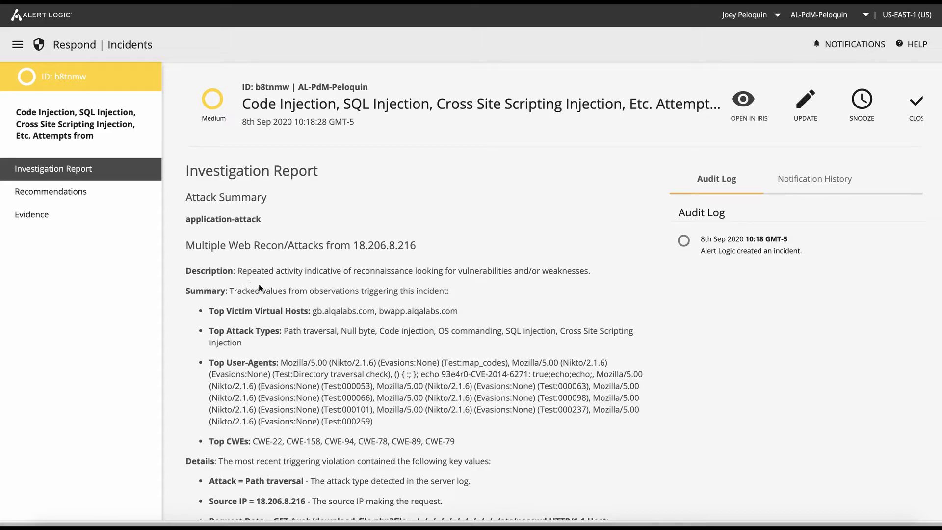
# Step: Highlight the attacker-IP heading, review the Recommendations' CWE links, then switch to the Evidence timeline
pyautogui.tripleClick(381, 243)
pyautogui.click(381, 243)
pyautogui.click(101, 206)
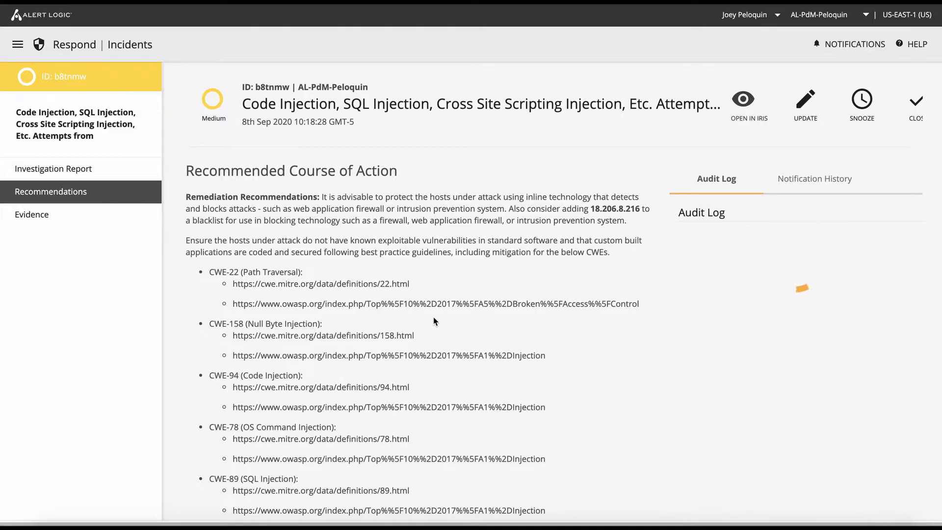
pyautogui.scroll(-3, 444, 319)
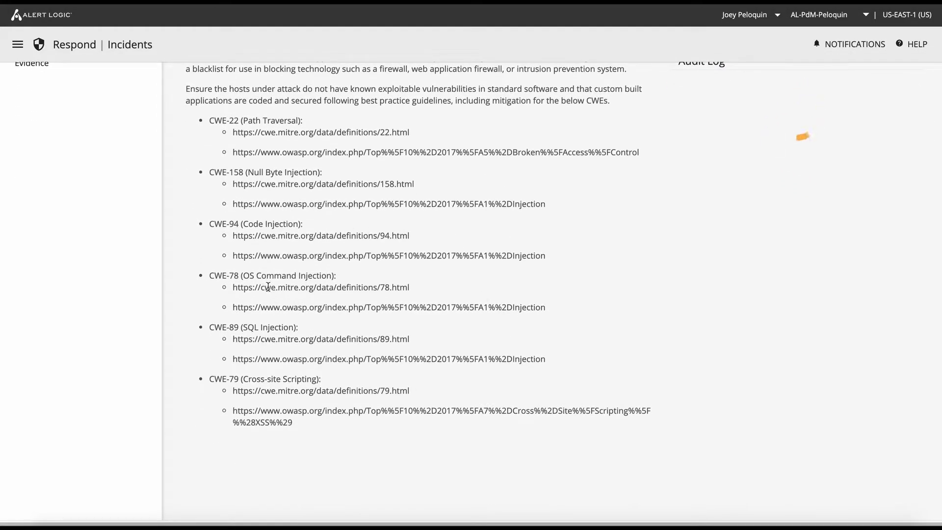
pyautogui.scroll(3, 269, 287)
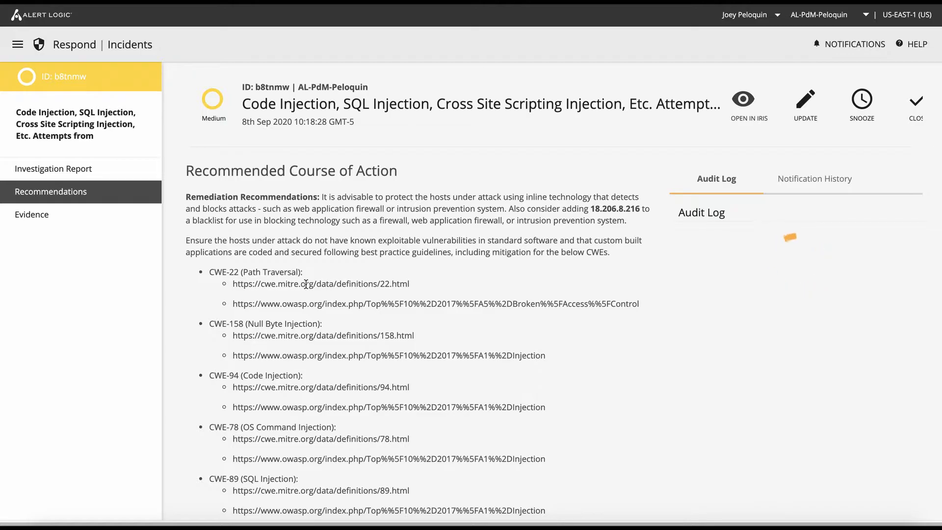
pyautogui.click(93, 214)
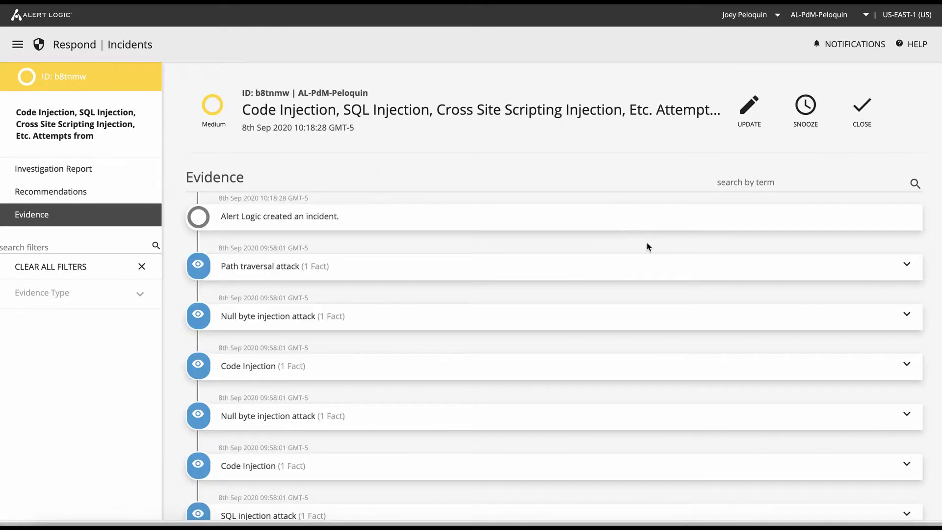
pyautogui.scroll(-2, 647, 247)
pyautogui.click(907, 185)
pyautogui.scroll(-1, 675, 207)
pyautogui.scroll(-2, 675, 206)
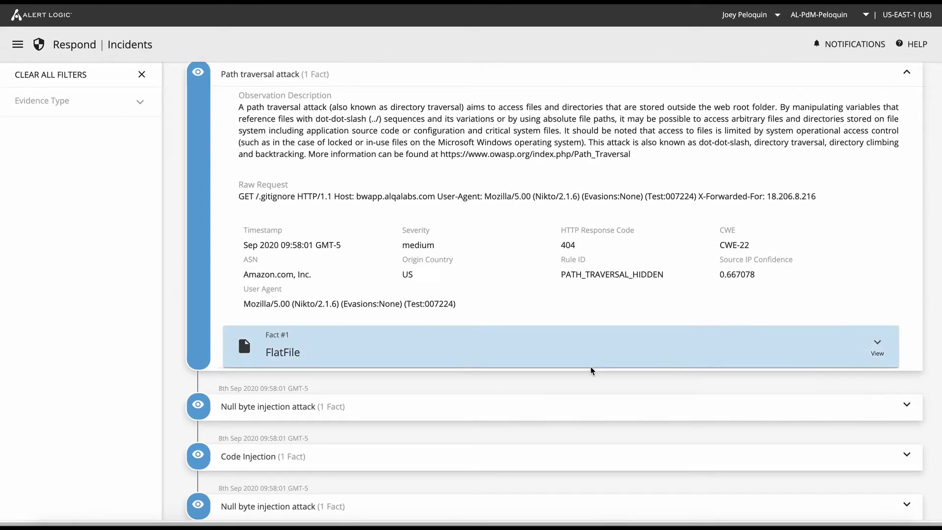
pyautogui.click(878, 347)
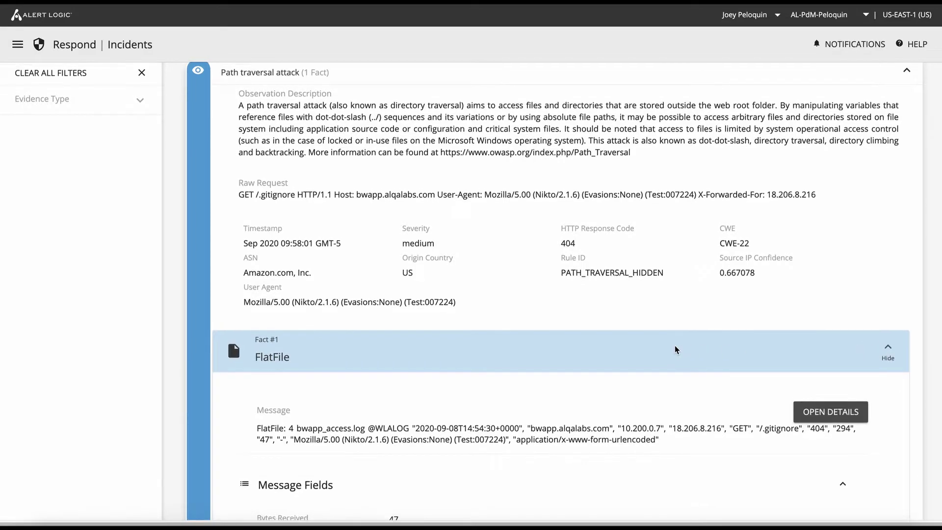
pyautogui.scroll(-2, 675, 350)
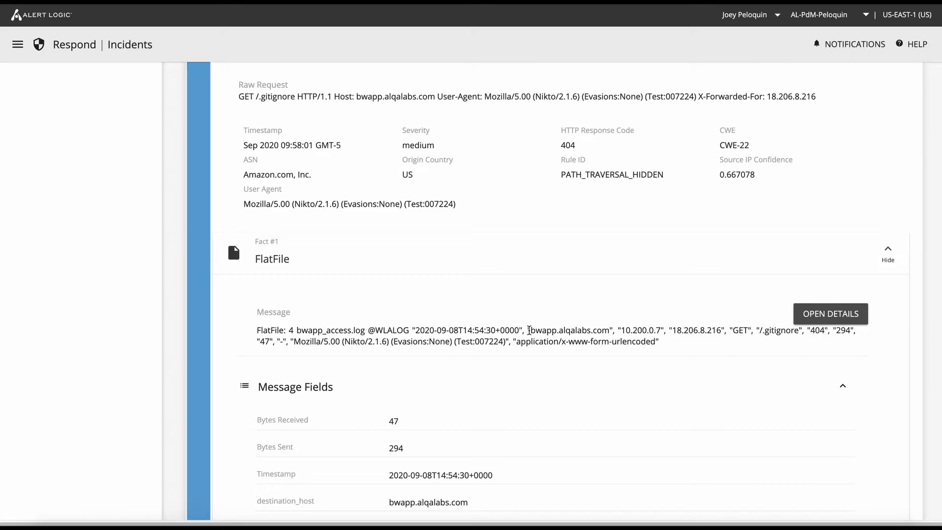
pyautogui.scroll(2, 530, 330)
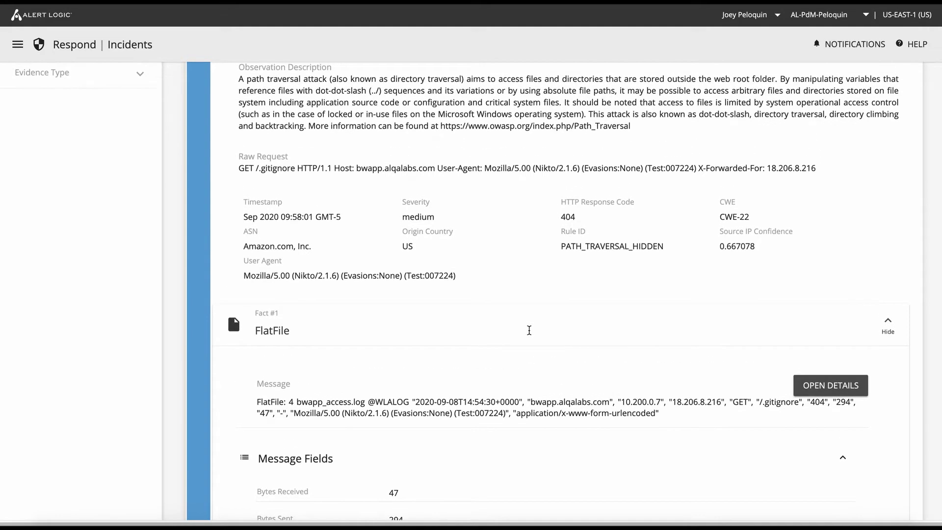
pyautogui.scroll(3, 526, 399)
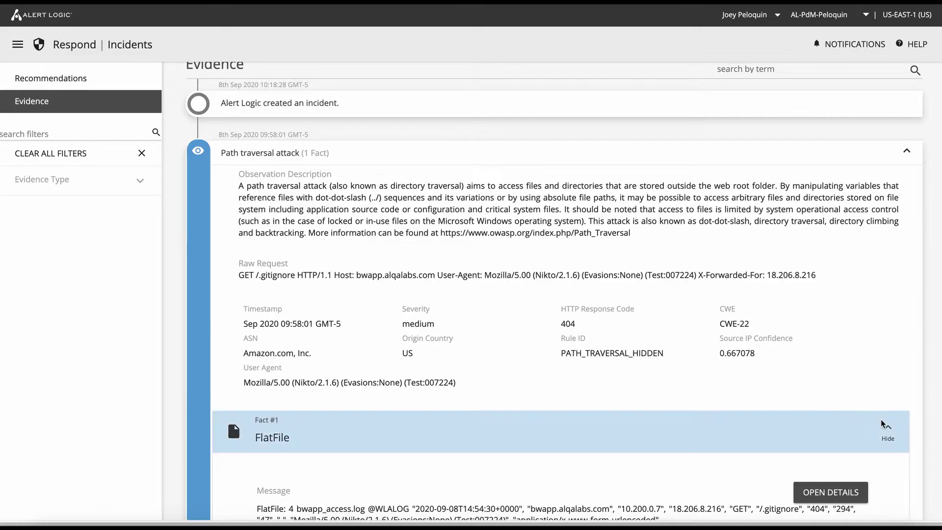
pyautogui.click(889, 434)
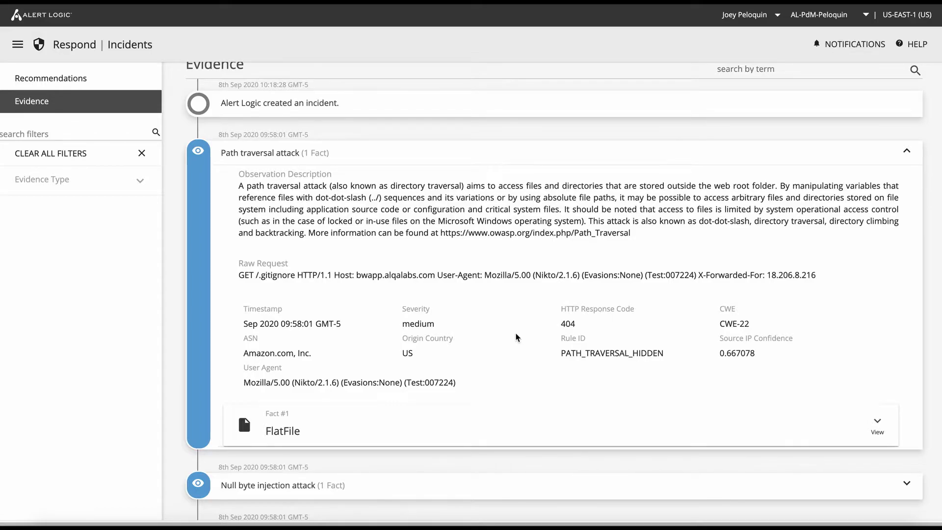
pyautogui.click(879, 432)
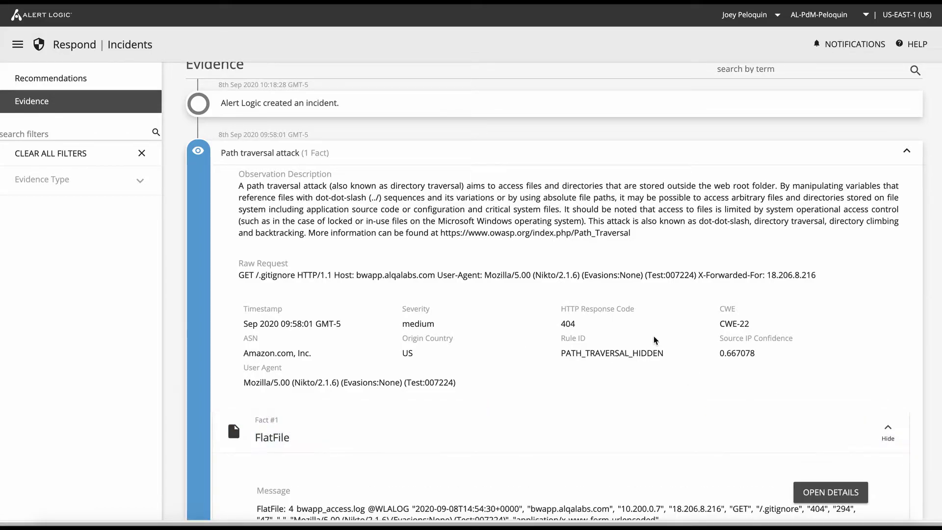
pyautogui.scroll(-6, 655, 339)
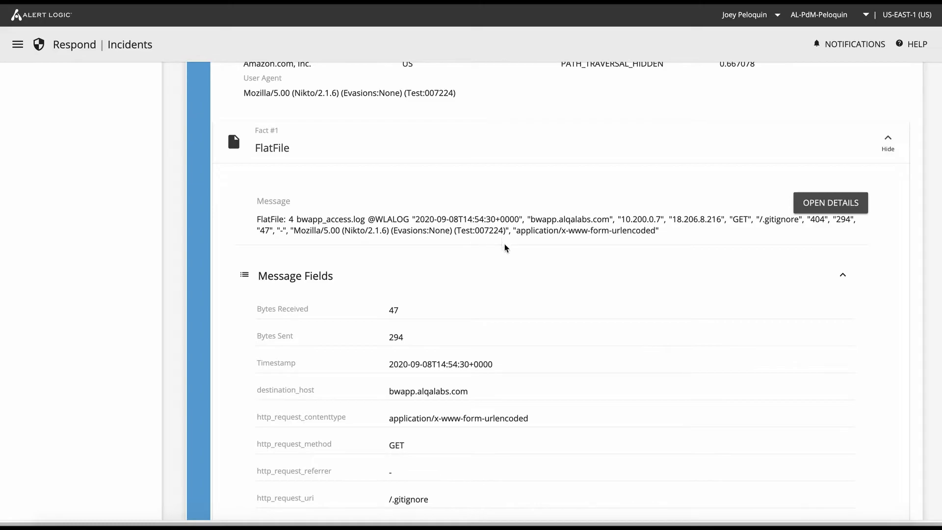
pyautogui.scroll(-4, 538, 290)
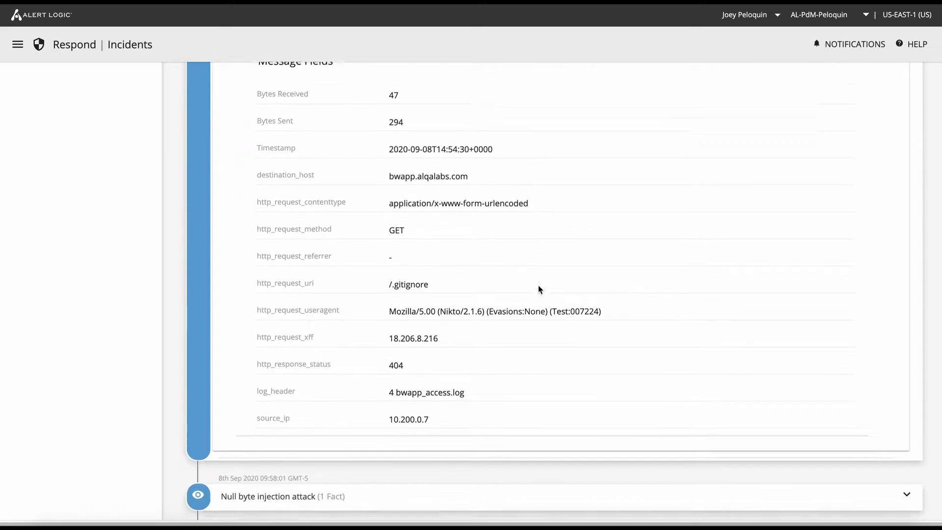
pyautogui.scroll(1, 538, 290)
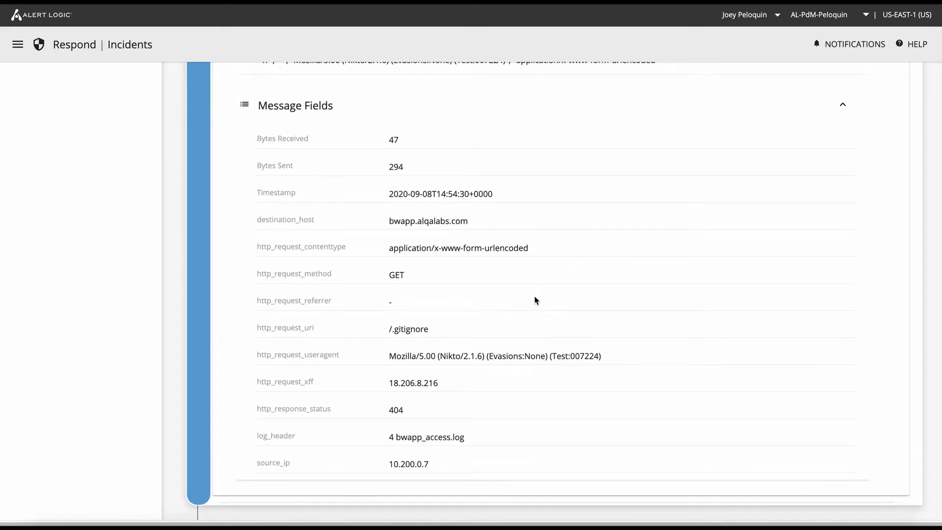
pyautogui.scroll(2, 534, 297)
pyautogui.scroll(4, 534, 296)
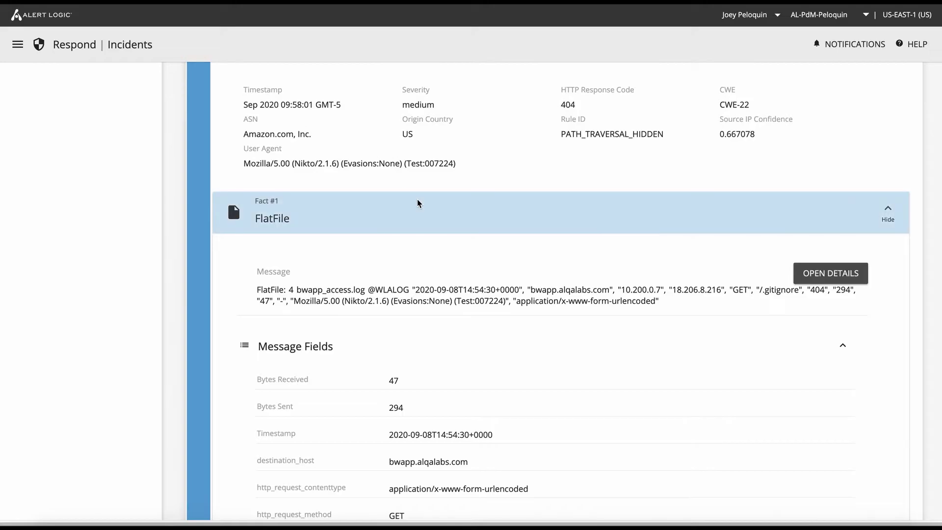
pyautogui.scroll(8, 417, 202)
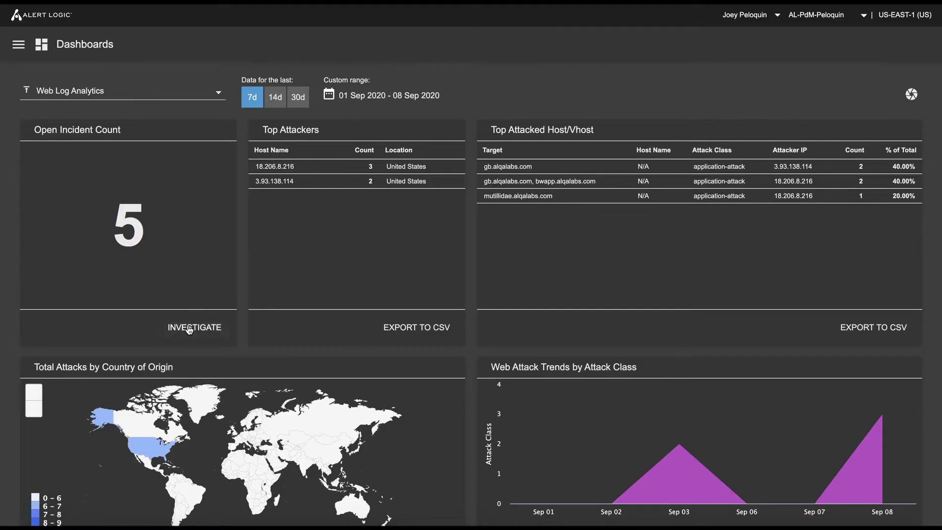
# Step: Go to Log Search through the main menu's Investigate > Search
pyautogui.click(18, 46)
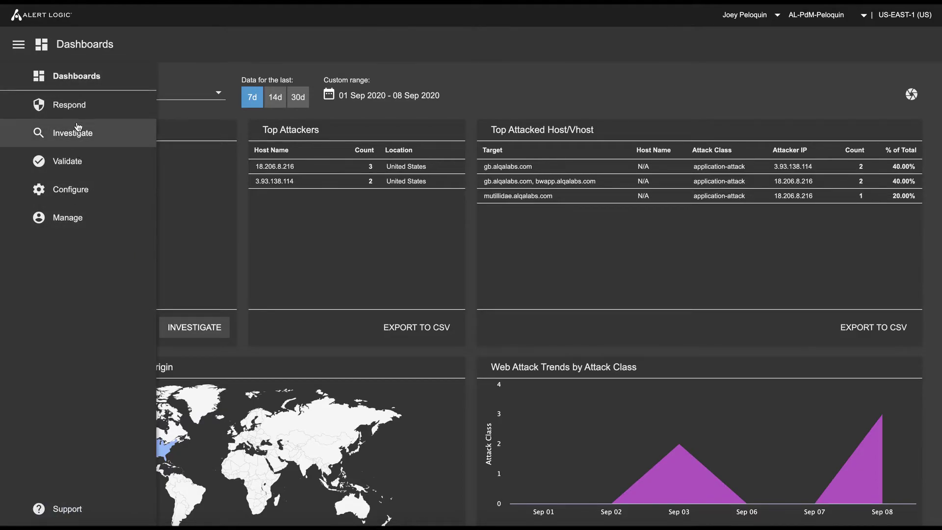
pyautogui.click(73, 134)
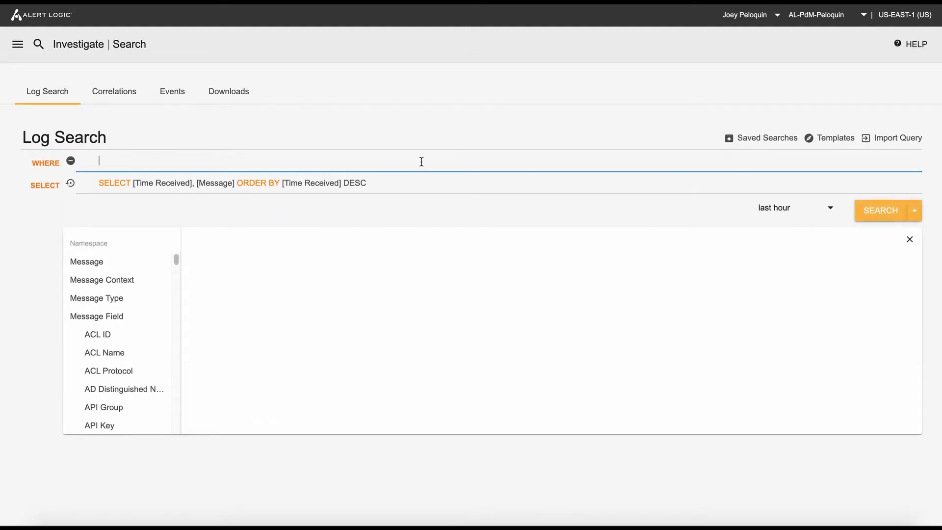
# Step: Search the last 6 hours of logs with a destination_host filter for mutillidae.alqalabs.com only
pyautogui.write('[destination_host] = "mutillidae.alqalabs.com" OR [destination_host] = "bwapp.alqalabs.com" OR [destination_host] = "gb.alqalabs.com"')
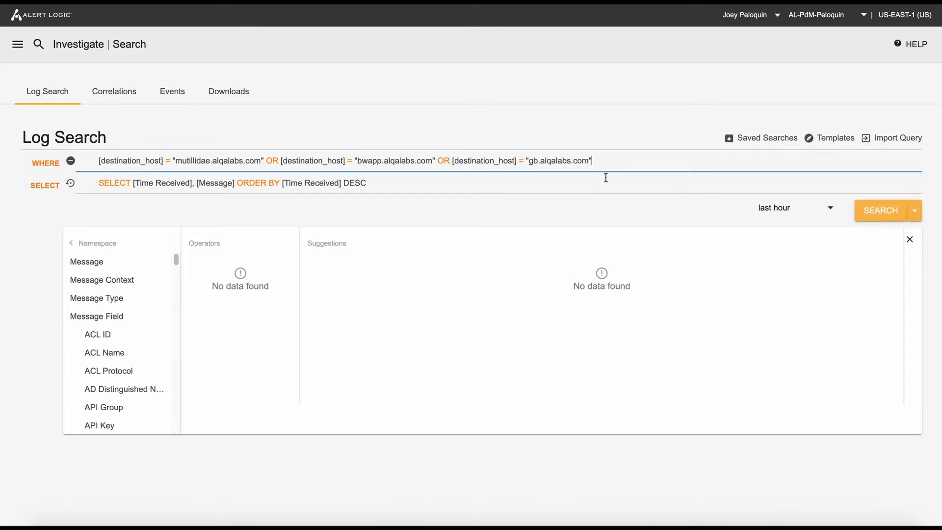
pyautogui.moveTo(621, 160); pyautogui.dragTo(266, 158)
pyautogui.press('BackSpace')
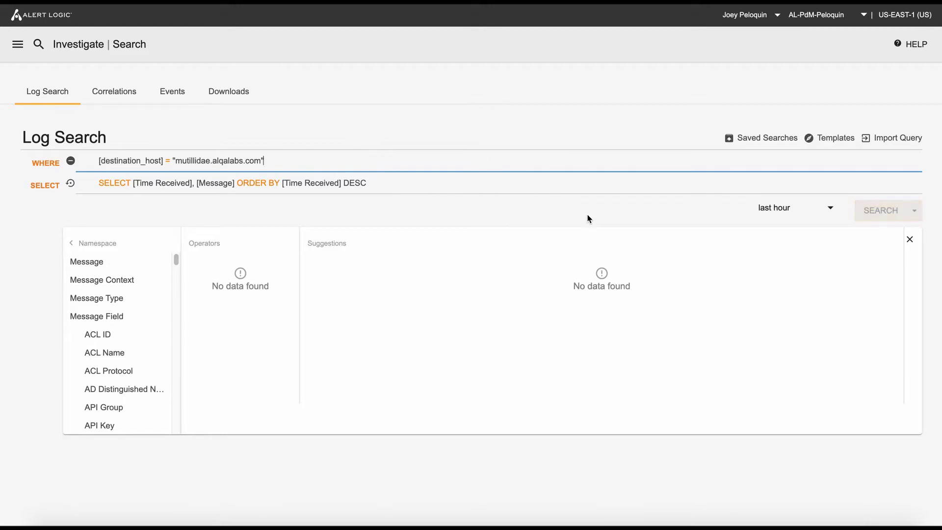
pyautogui.click(830, 210)
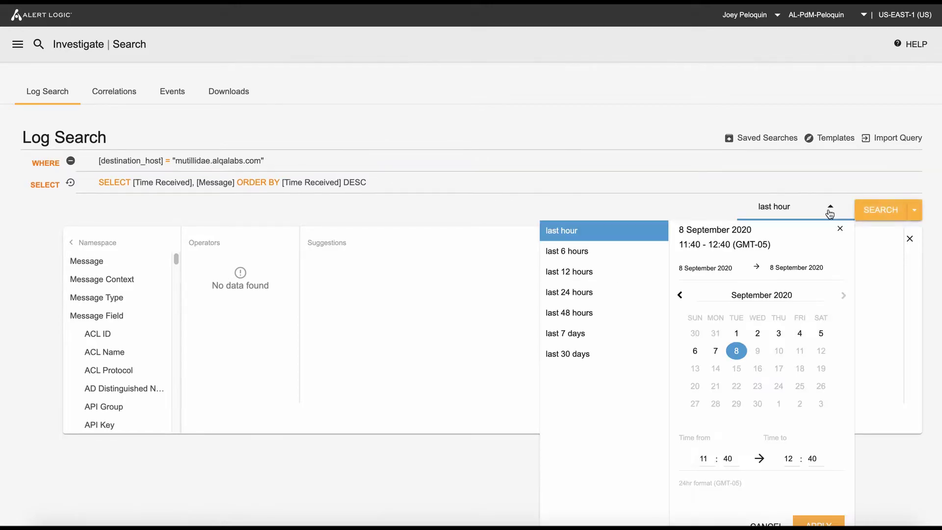
pyautogui.click(565, 254)
pyautogui.click(568, 257)
pyautogui.click(883, 209)
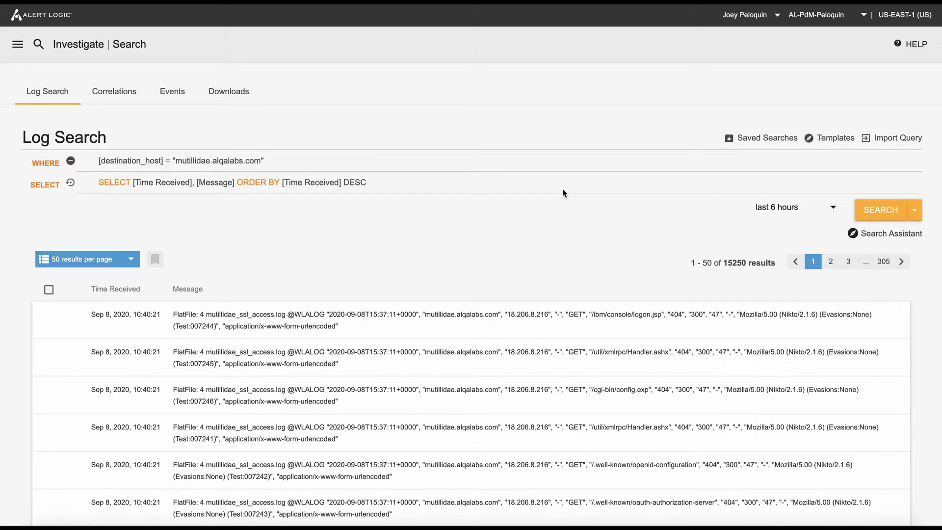
# Step: Scroll through the search results and highlight 'mutillidae' in the query
pyautogui.scroll(-2, 565, 192)
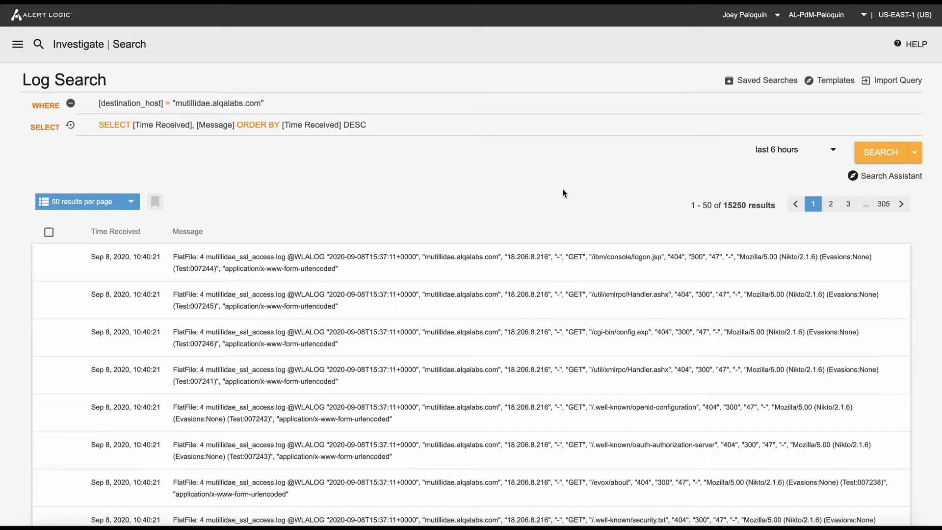
pyautogui.scroll(-2, 563, 192)
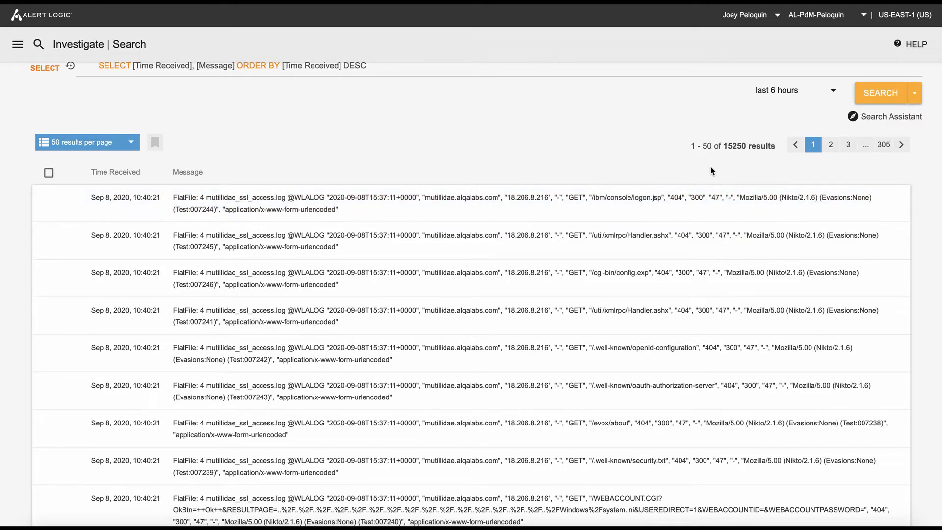
pyautogui.scroll(4, 671, 155)
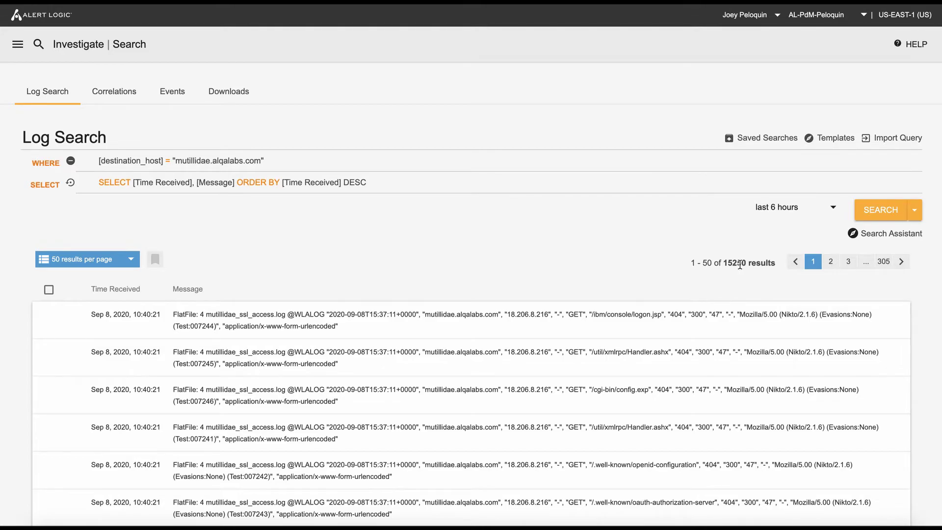
pyautogui.doubleClick(185, 160)
pyautogui.click(367, 162)
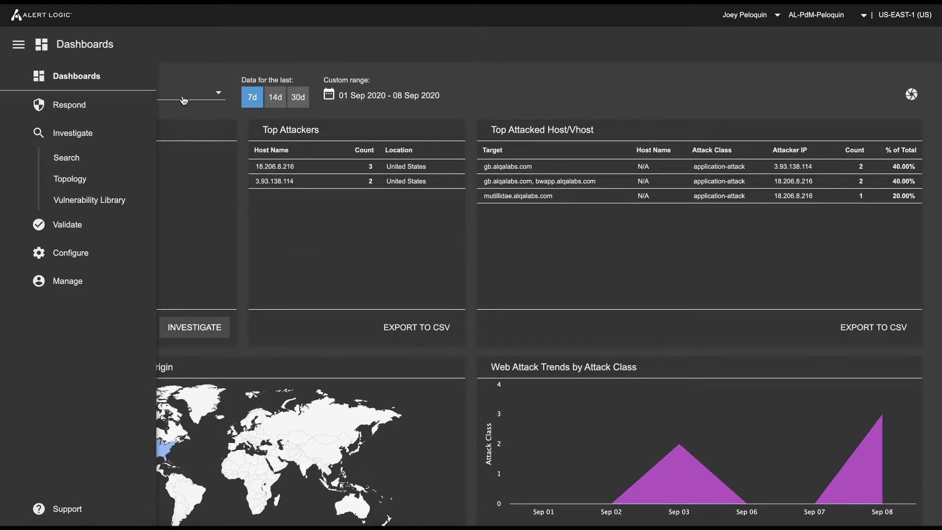
# Step: Close the navigation drawer to return to the full Web Log Analytics dashboard
pyautogui.click(18, 45)
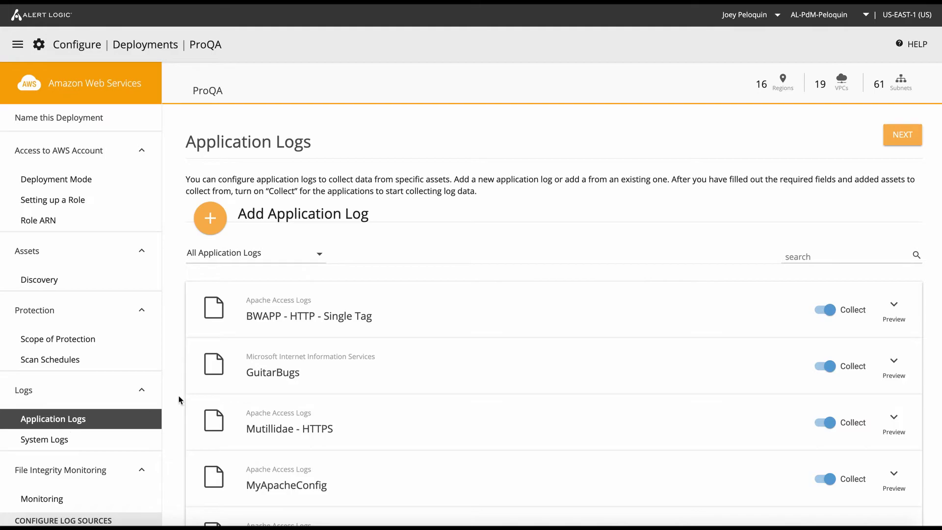
# Step: Start a new application log, browse the application type list, then cancel without adding anything
pyautogui.click(212, 218)
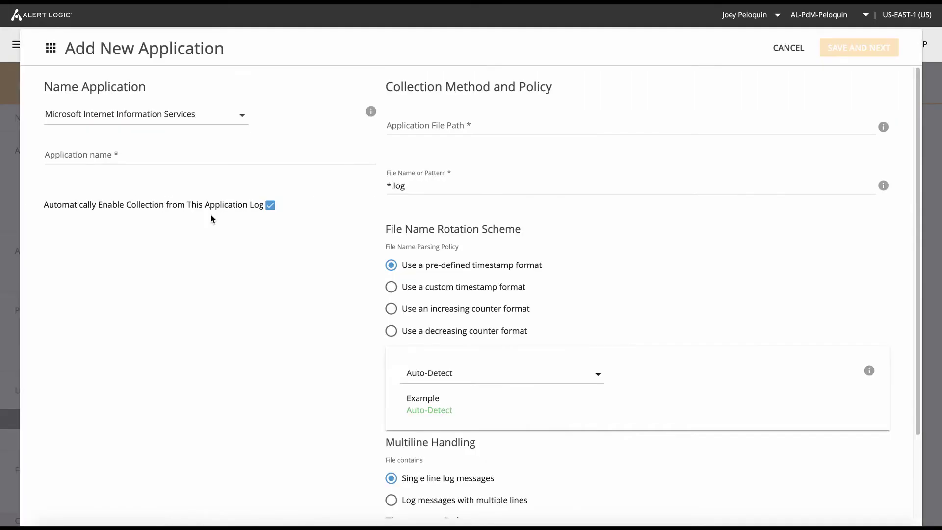
pyautogui.click(180, 113)
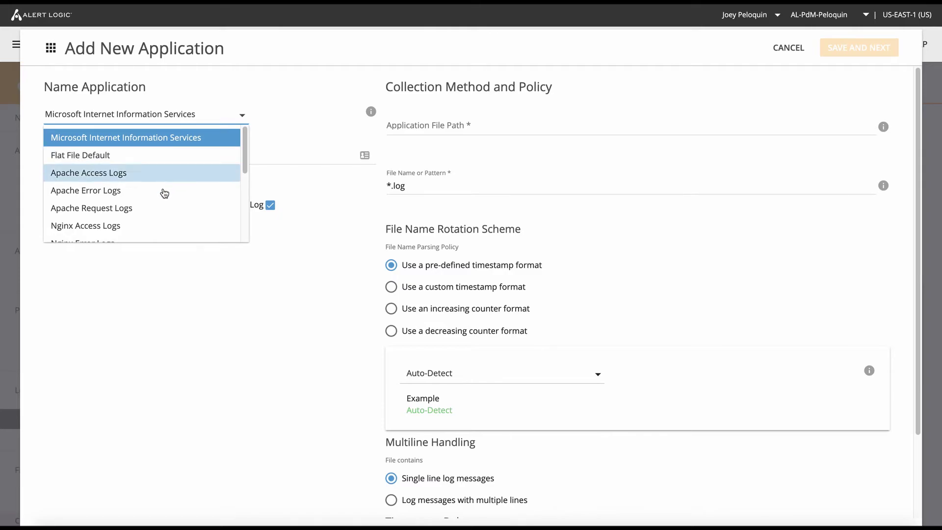
pyautogui.scroll(-3, 157, 207)
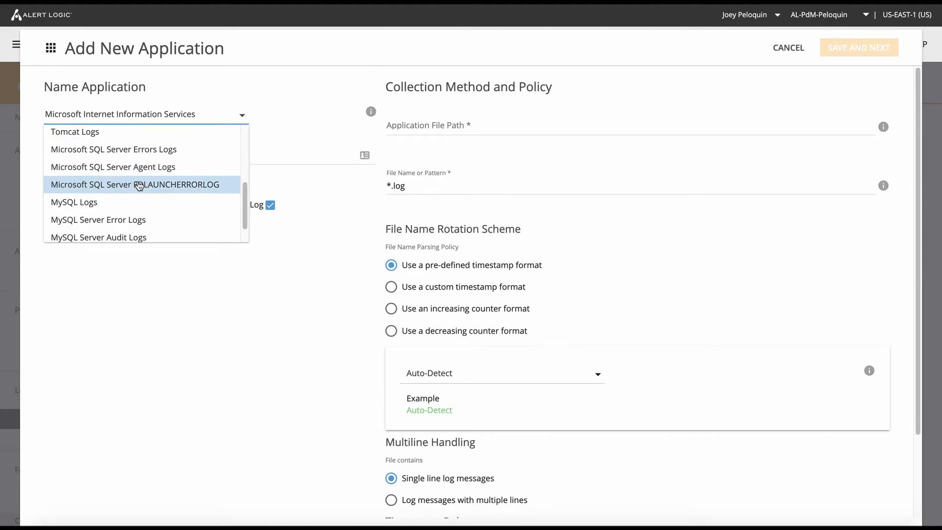
pyautogui.scroll(1, 131, 208)
pyautogui.scroll(3, 132, 208)
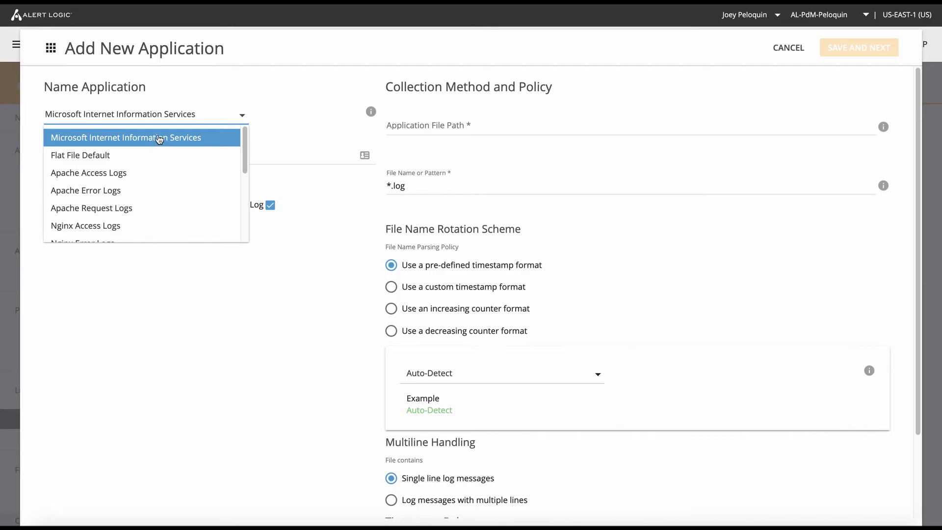
pyautogui.click(266, 79)
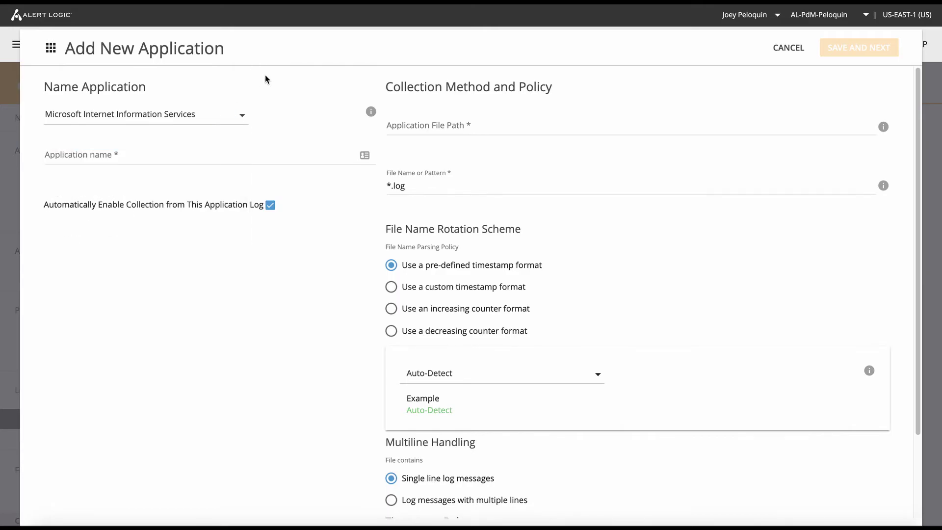
pyautogui.click(792, 49)
# Step: Preview the BWAPP - HTTP - Single Tag log's details, then collapse them
pyautogui.scroll(-2, 578, 379)
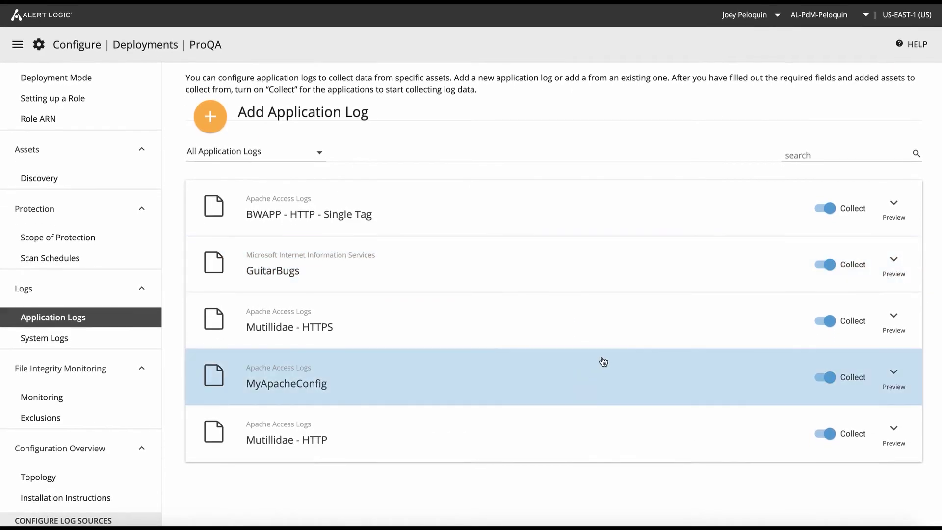
pyautogui.click(894, 203)
pyautogui.scroll(-2, 621, 371)
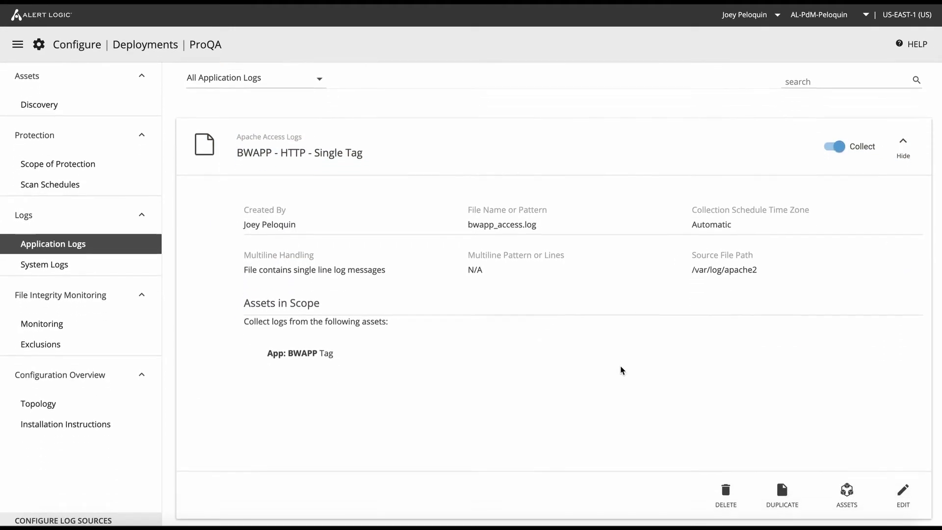
pyautogui.scroll(3, 622, 369)
pyautogui.click(904, 203)
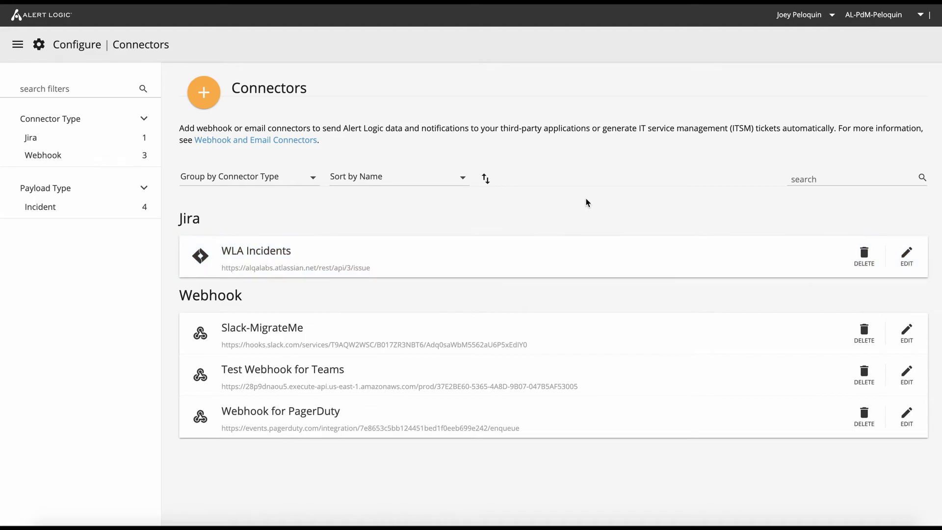
# Step: Edit the WLA Incidents Jira connector, highlight the TIC project key in its payload, and cancel
pyautogui.click(907, 255)
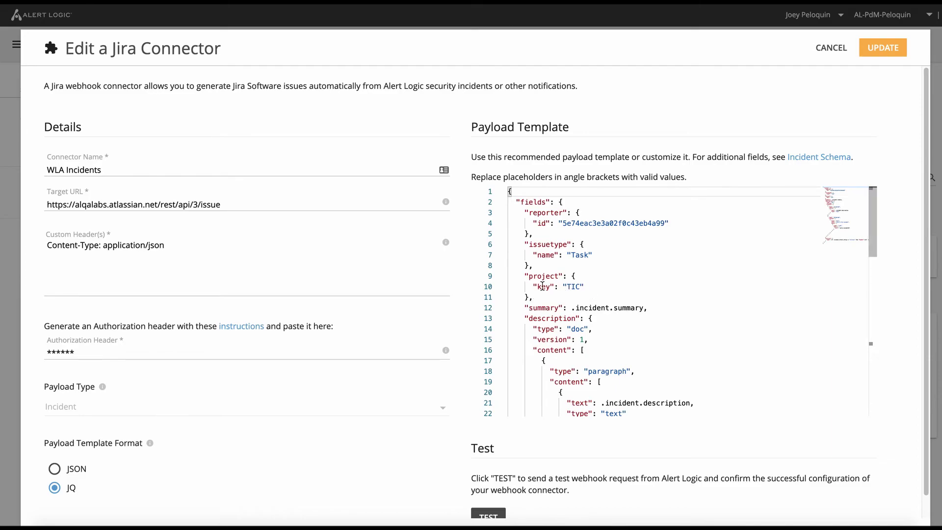
pyautogui.moveTo(530, 276); pyautogui.dragTo(592, 284)
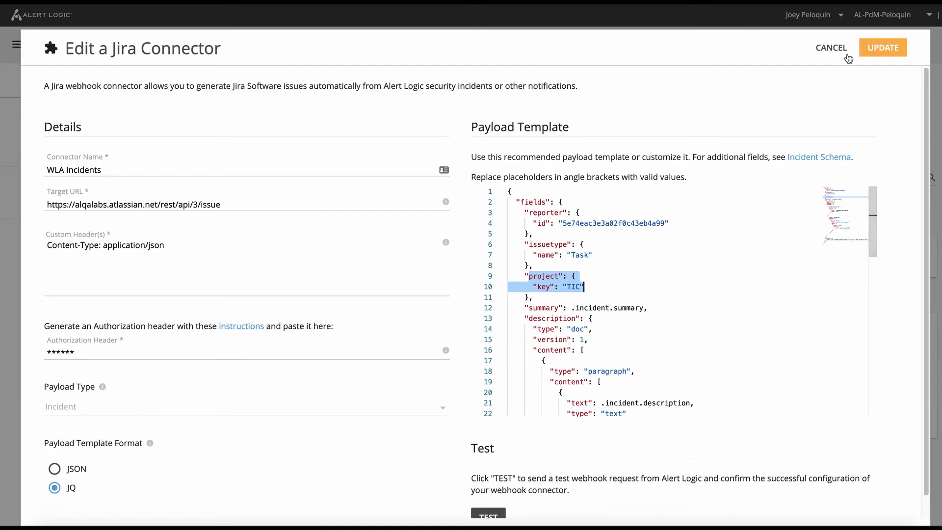
pyautogui.click(831, 47)
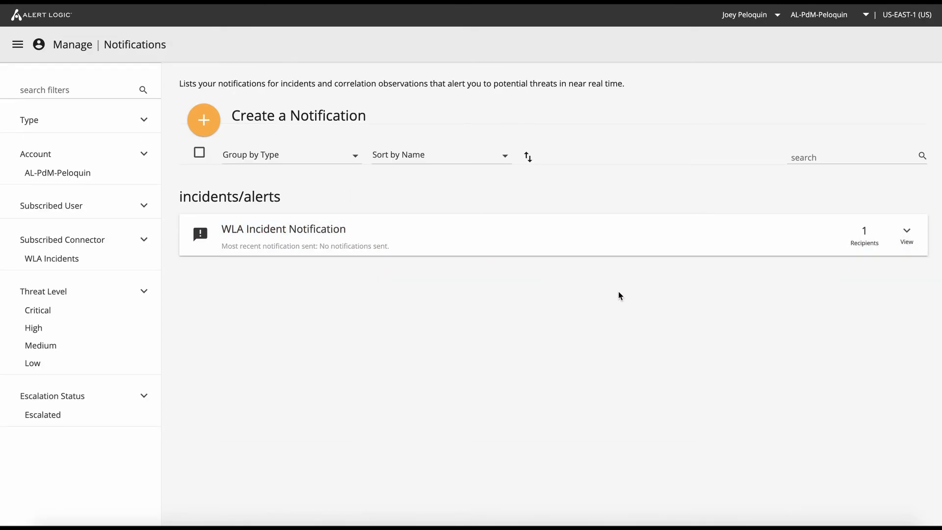
# Step: Expand the WLA Incident Notification details and highlight its 'No users subscribed' note
pyautogui.click(908, 237)
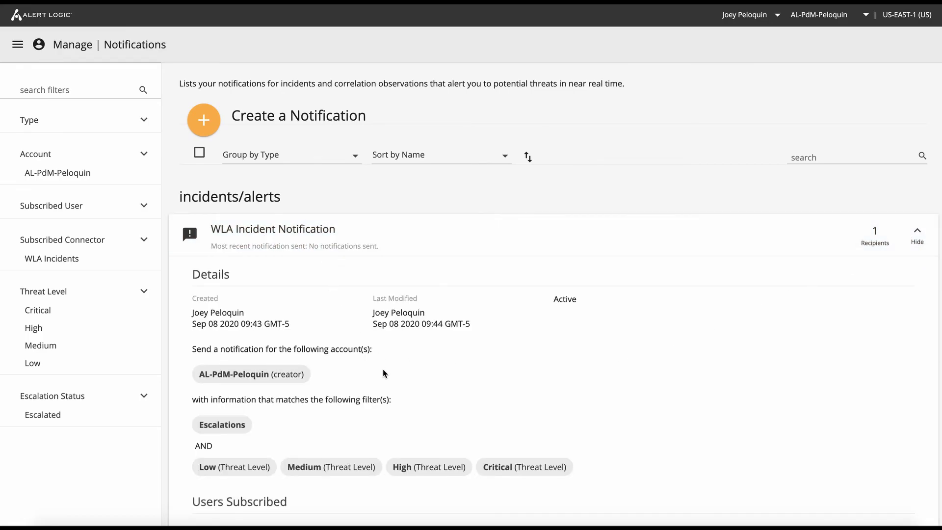
pyautogui.scroll(-2, 383, 374)
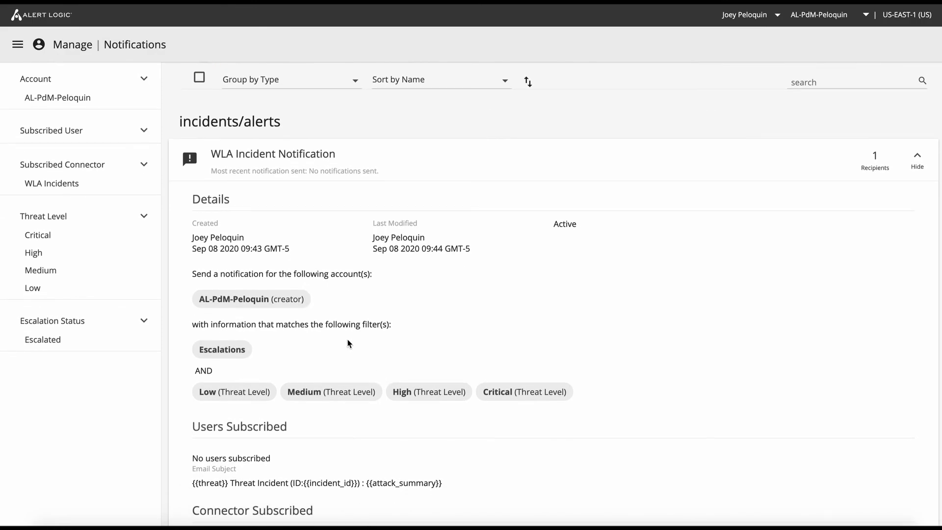
pyautogui.scroll(-3, 349, 343)
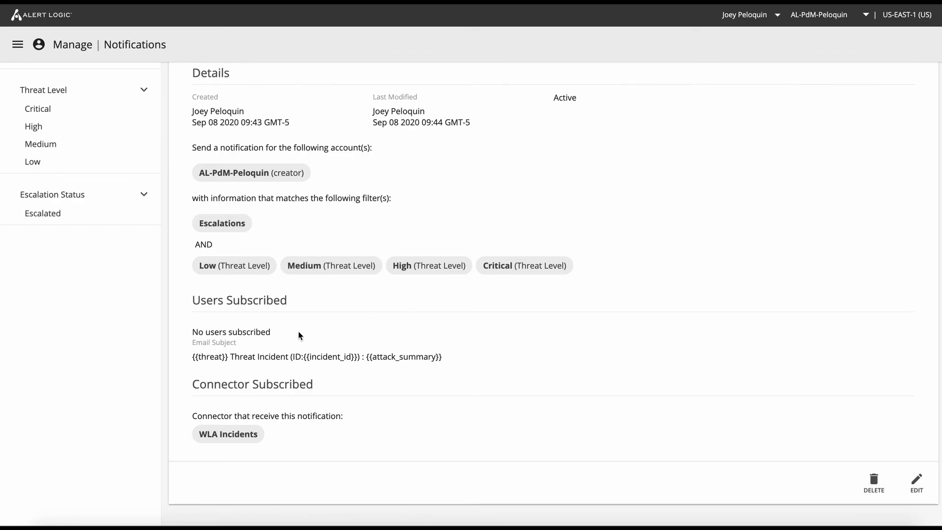
pyautogui.click(194, 333)
pyautogui.moveTo(194, 333); pyautogui.dragTo(275, 337)
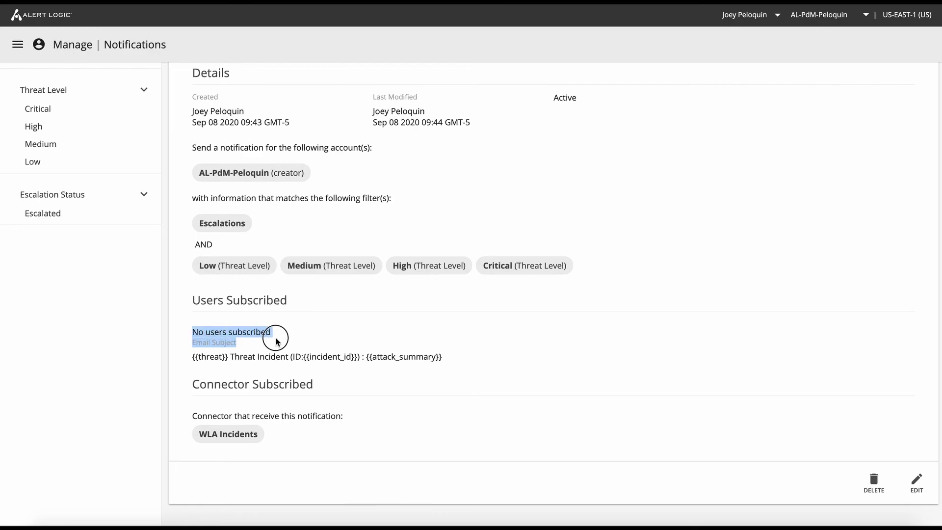
pyautogui.click(276, 344)
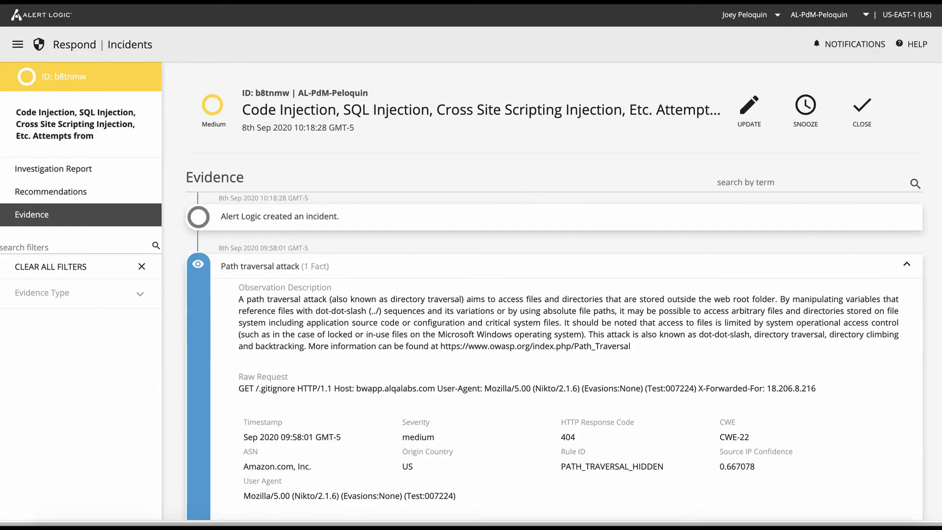
# Step: View incident b8tnmw's recommendations, then return to the Open Incidents list
pyautogui.click(51, 191)
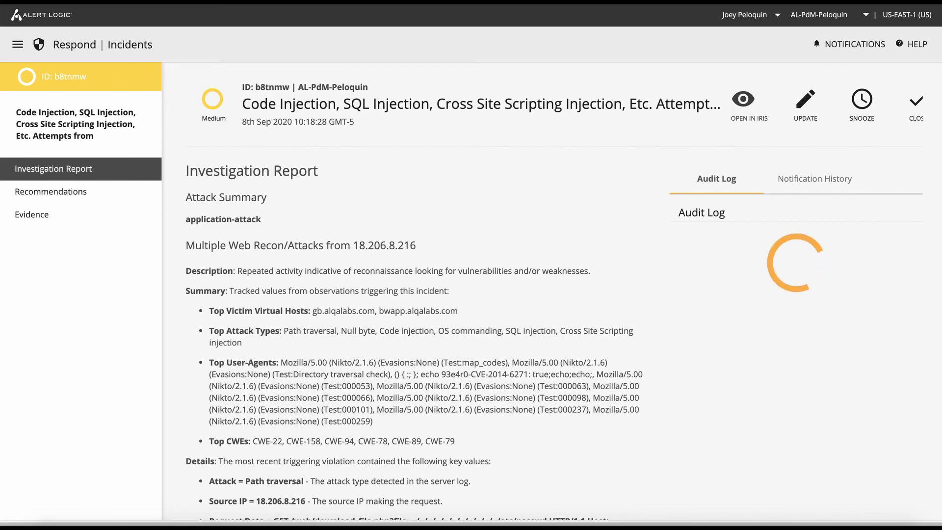
pyautogui.click(58, 46)
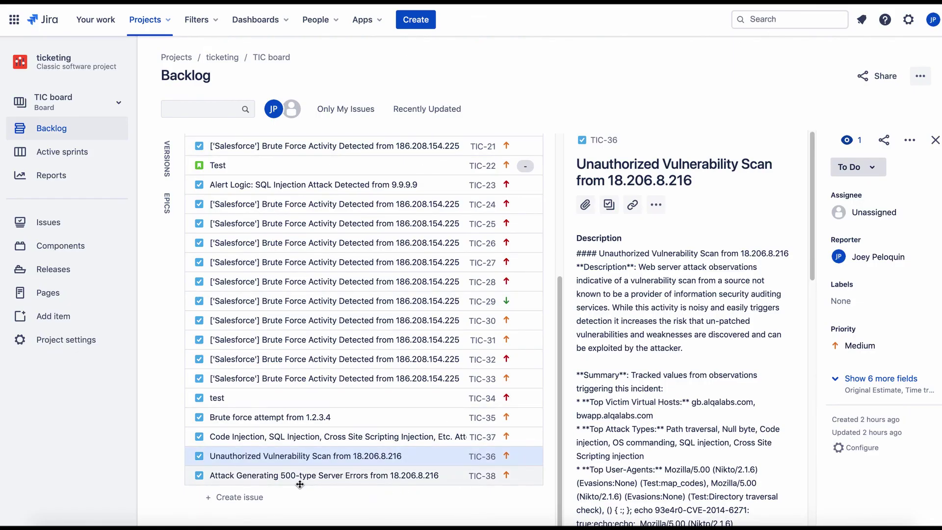
# Step: Open TIC-38 and scroll its description to the incident link, then open TIC-36 and TIC-37
pyautogui.click(332, 478)
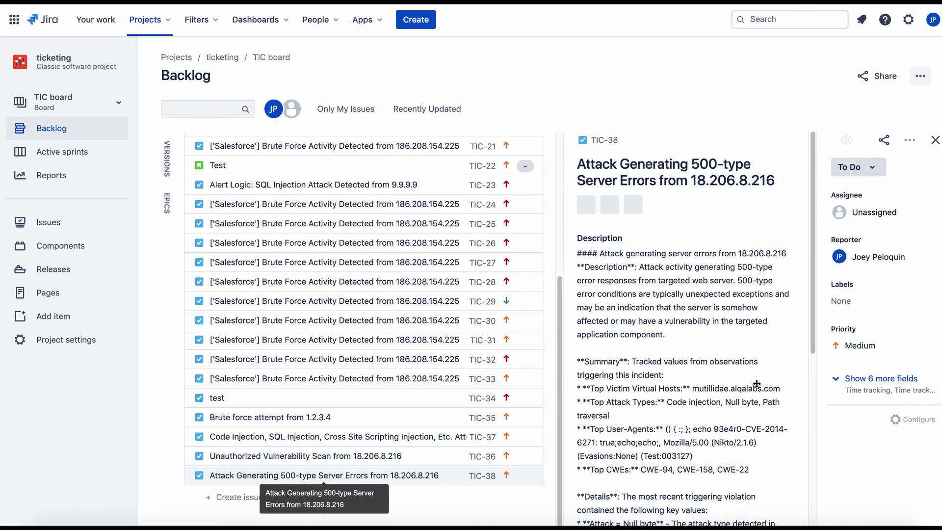
pyautogui.scroll(-2, 725, 316)
pyautogui.scroll(-6, 724, 316)
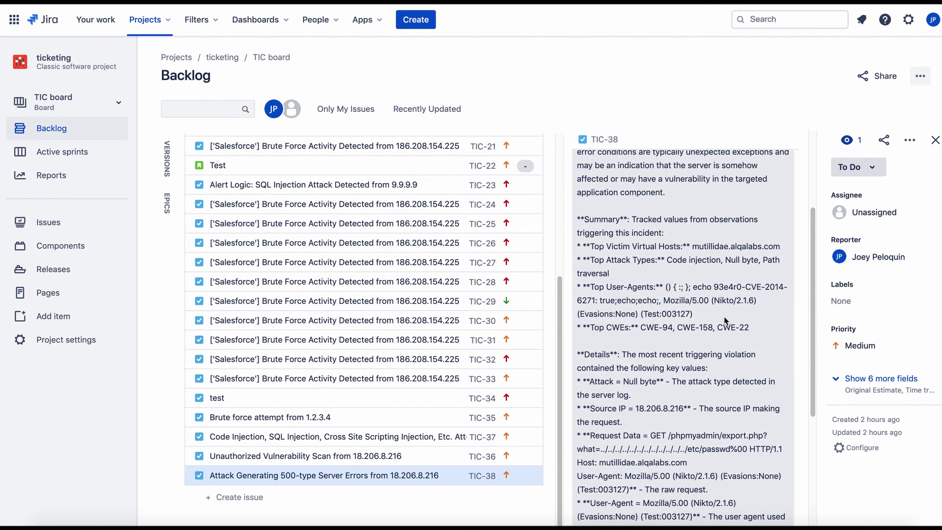
pyautogui.scroll(-1, 725, 318)
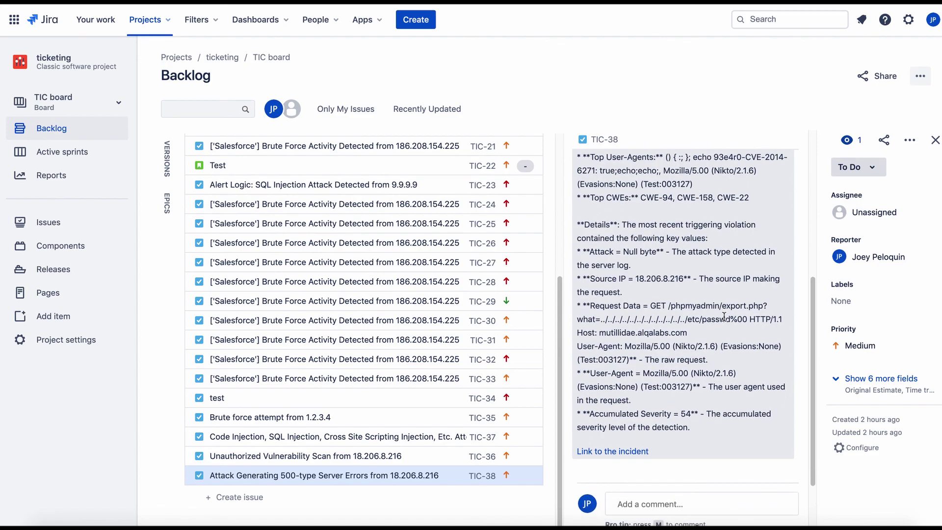
pyautogui.scroll(-2, 724, 316)
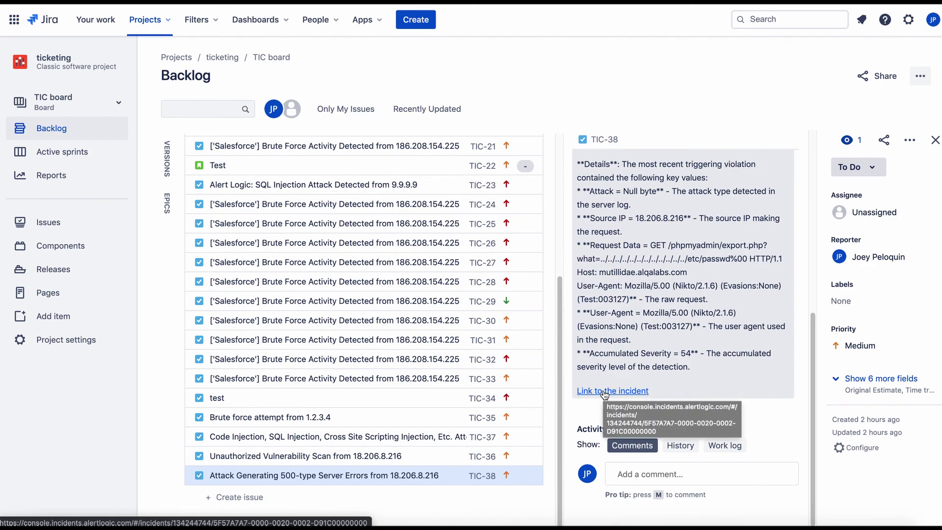
pyautogui.click(327, 460)
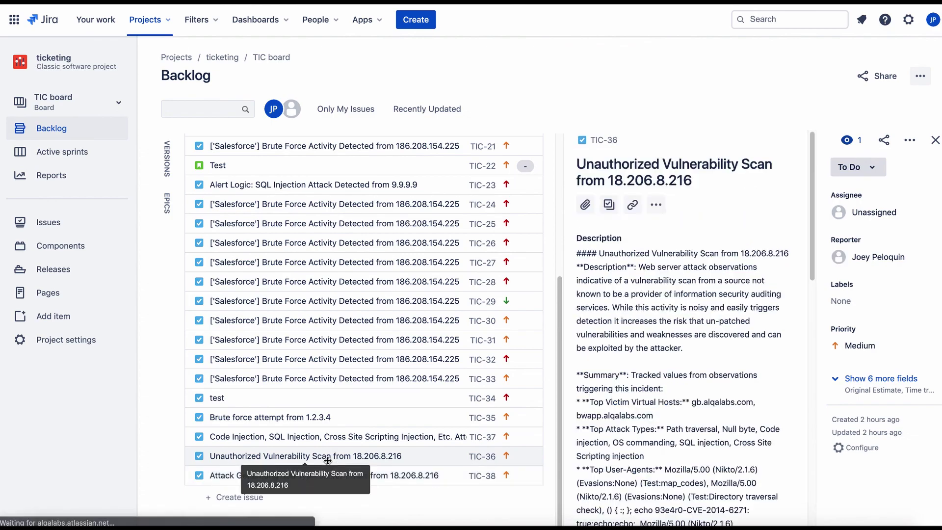
pyautogui.click(349, 442)
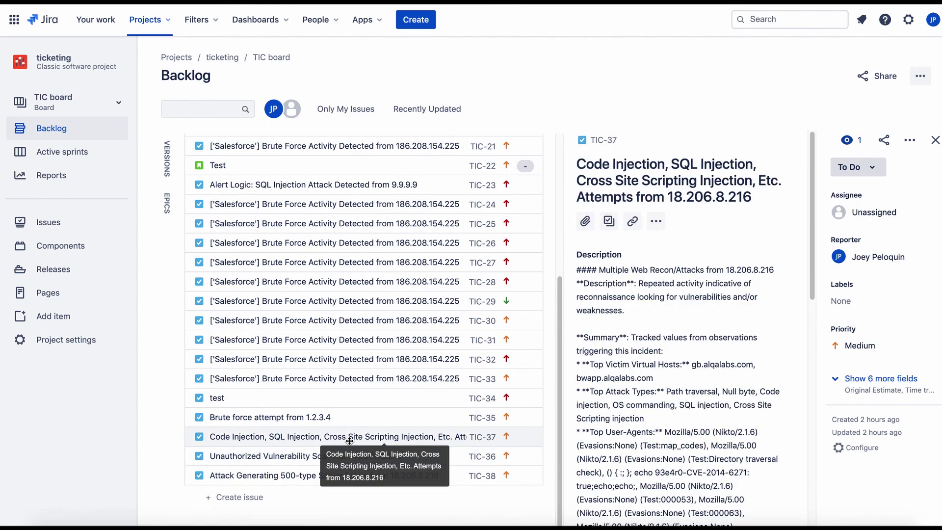